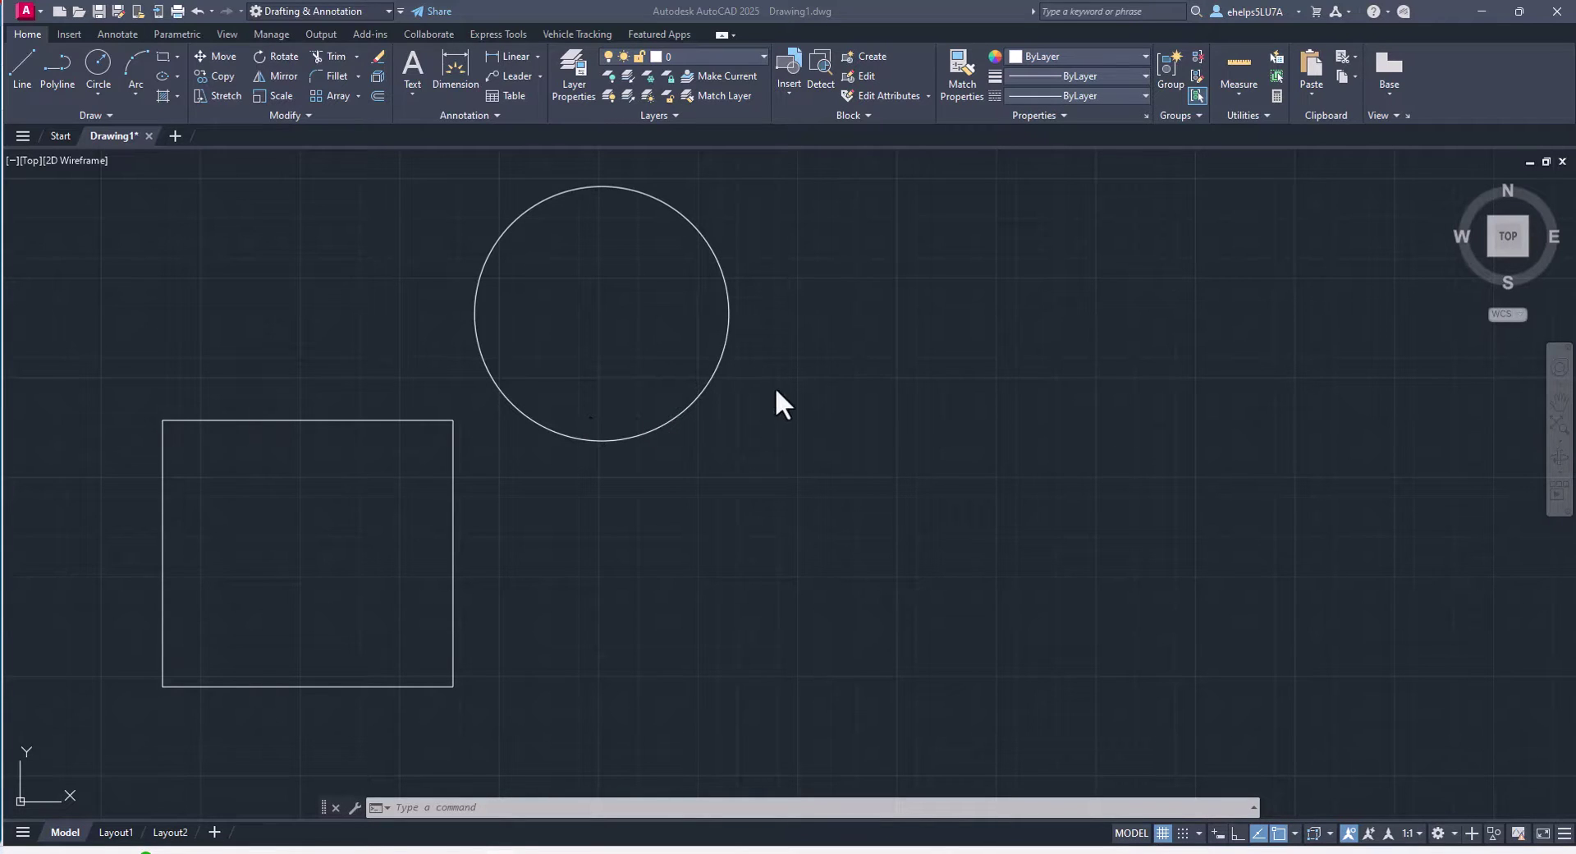
Fill the rectangle with a solid white hatch by picking a point inside it.
left_click(164, 95)
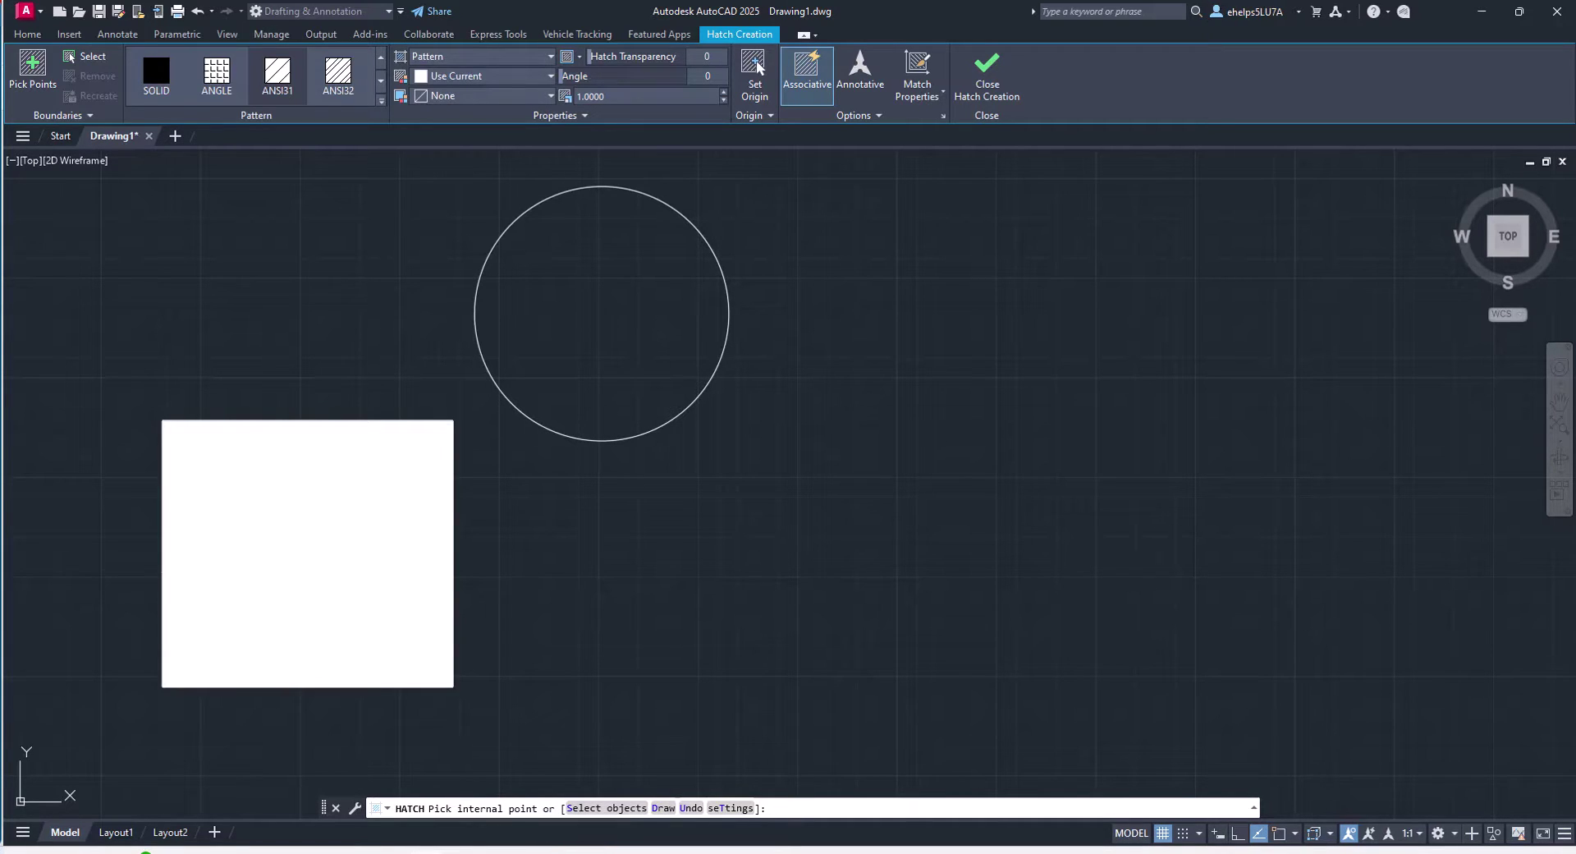
left_click(308, 553)
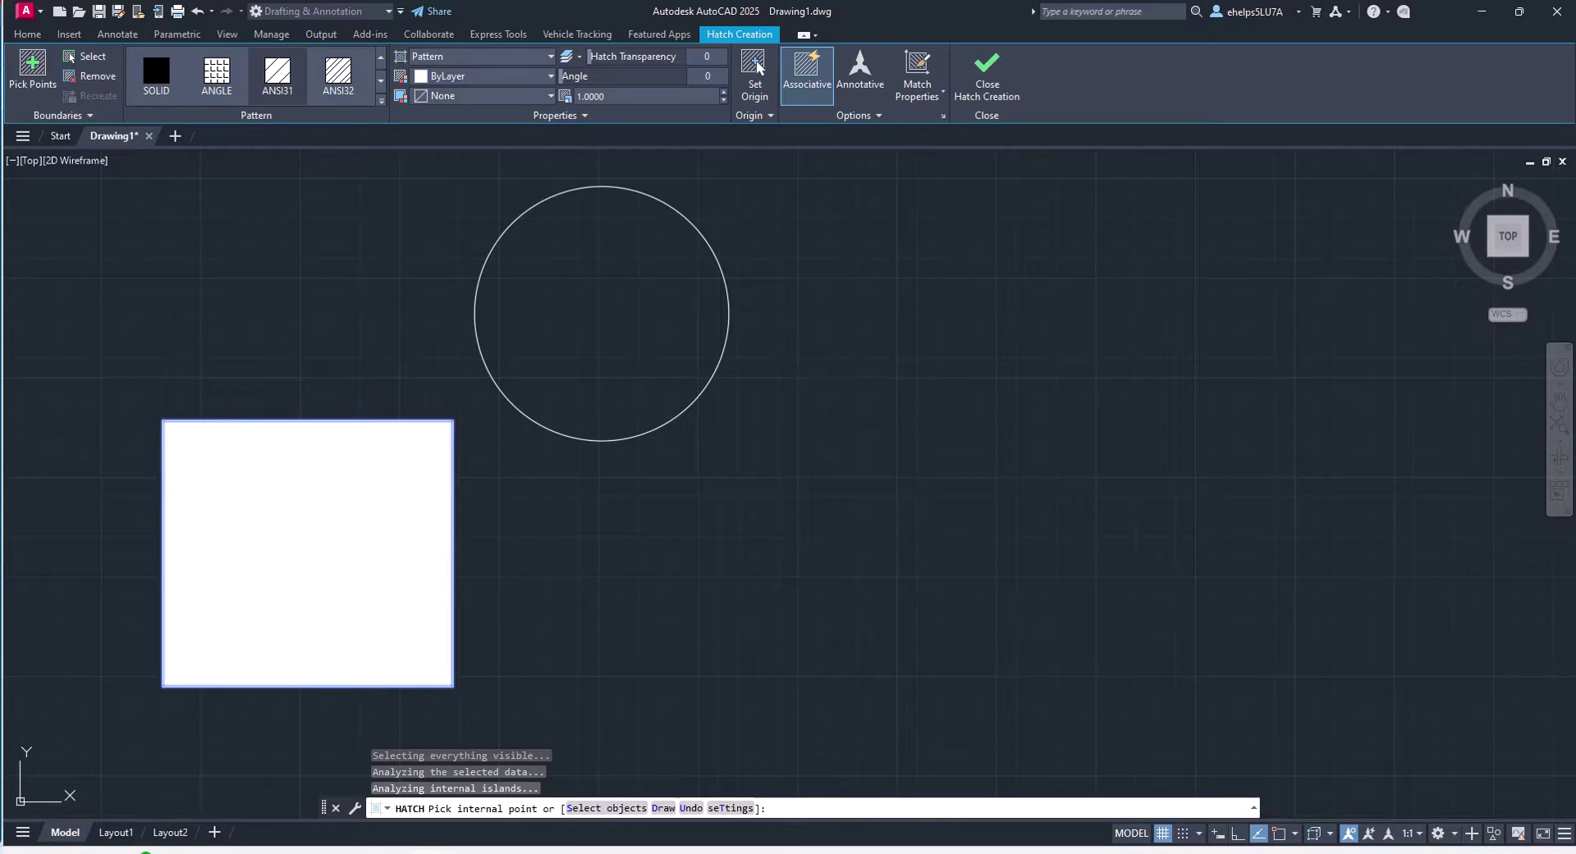
key("Return")
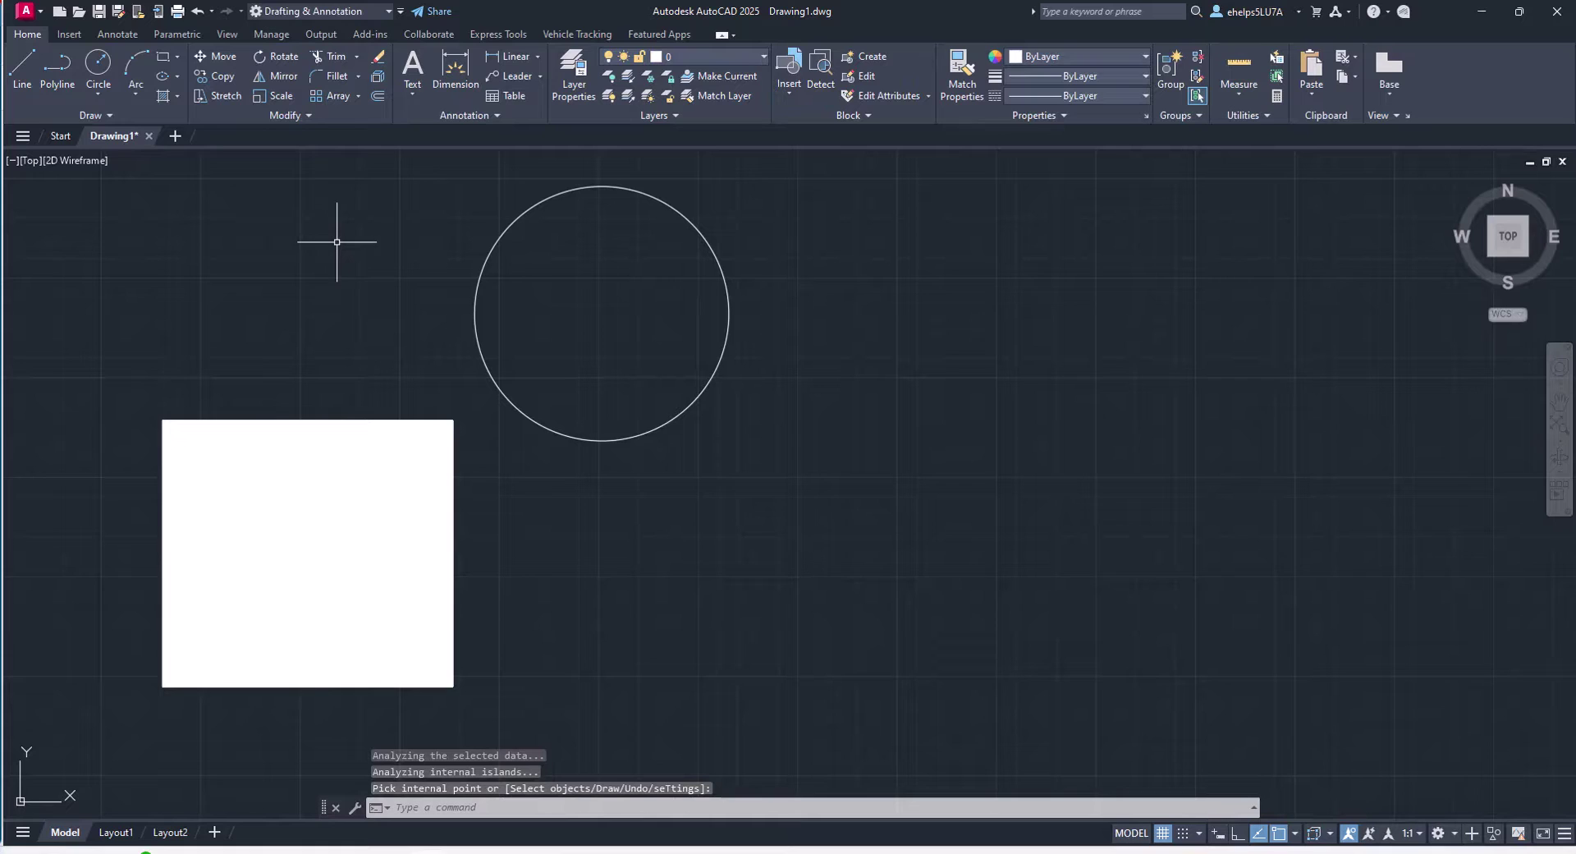
Hatch the circle solid white by selecting its outline as the boundary object.
left_click(163, 93)
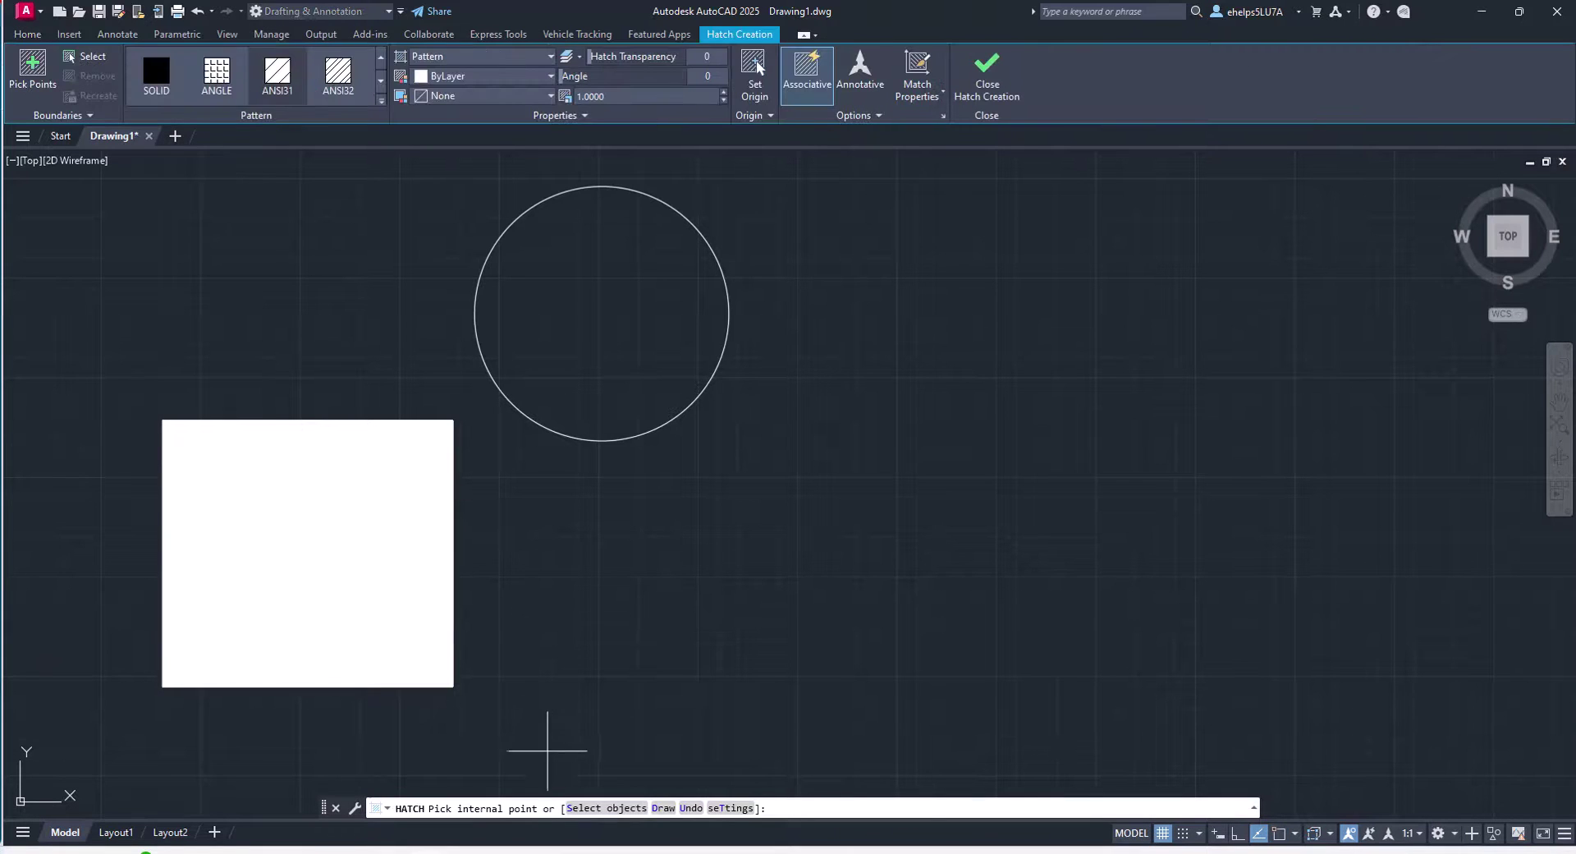
left_click(574, 812)
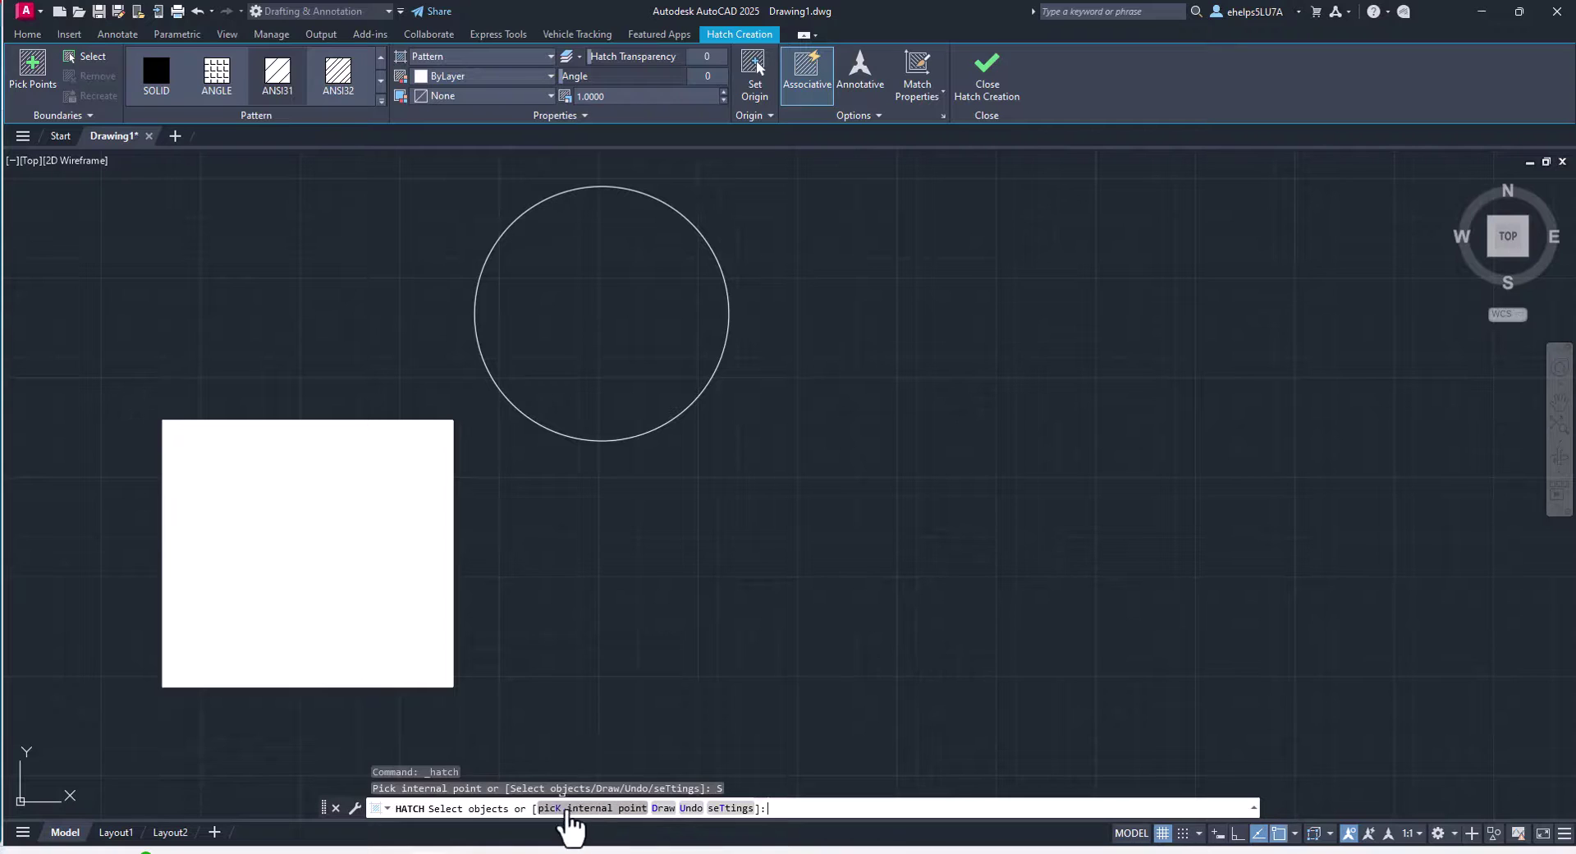
left_click(656, 198)
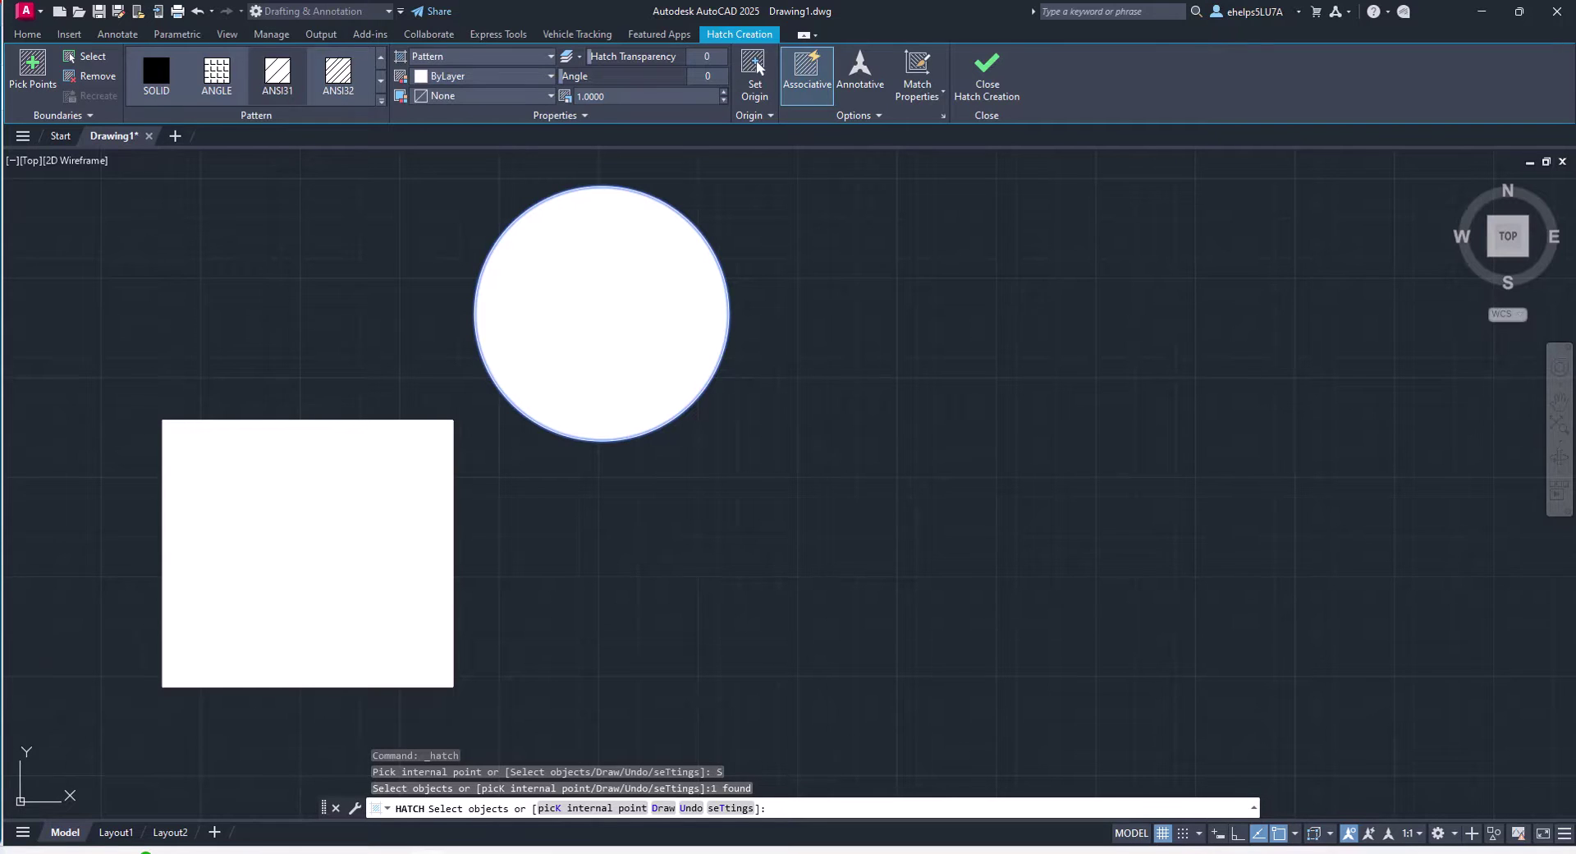
key("Return")
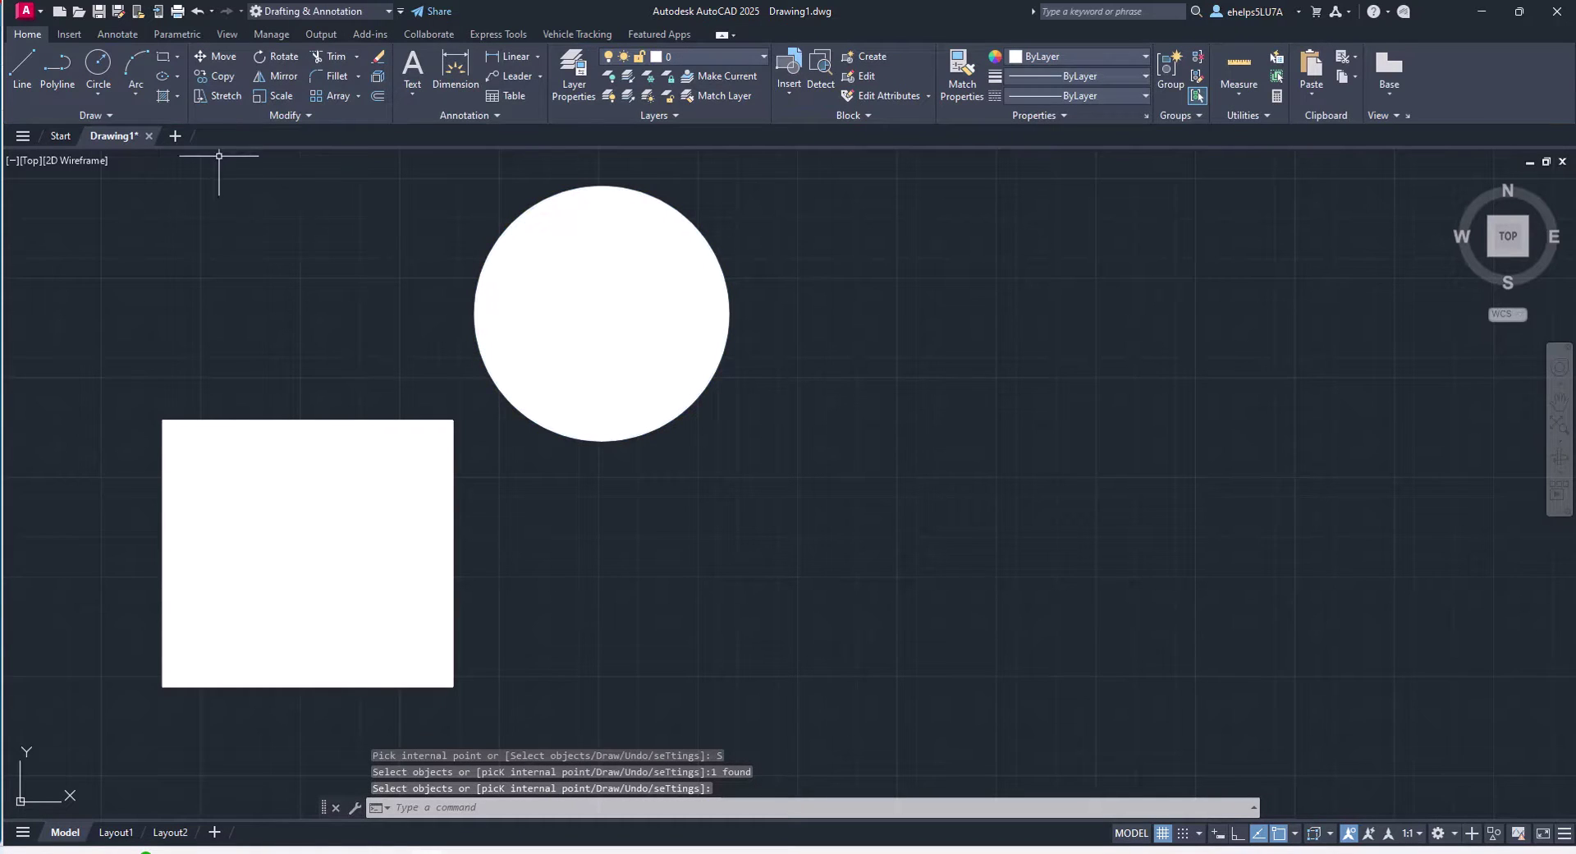
Start a drawn hatch boundary, tracing the polygon's top edge and right side to the bottom corner.
left_click(163, 94)
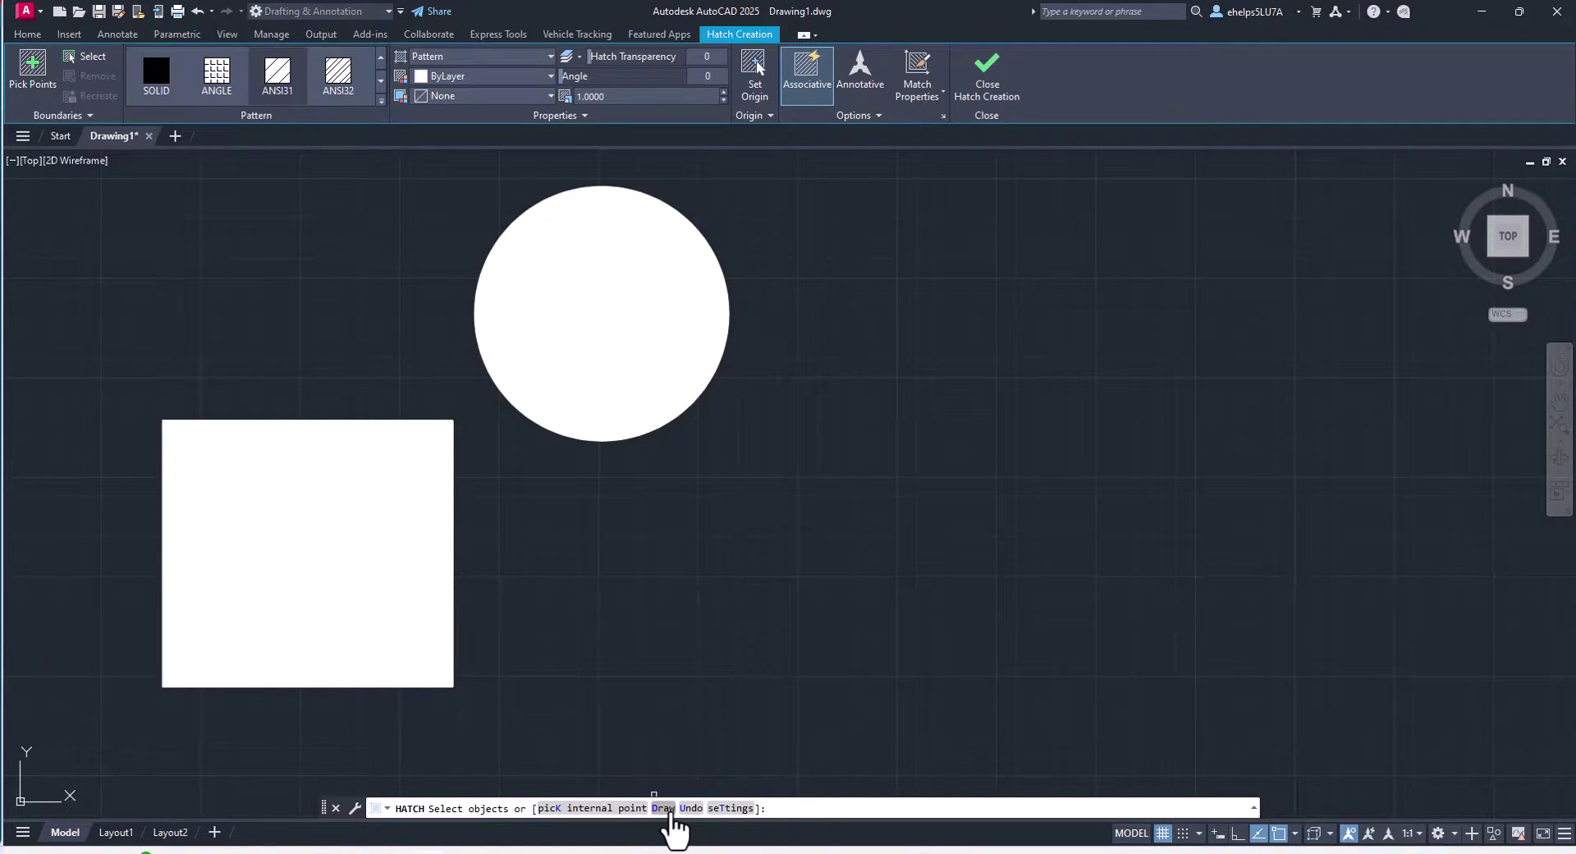
left_click(663, 809)
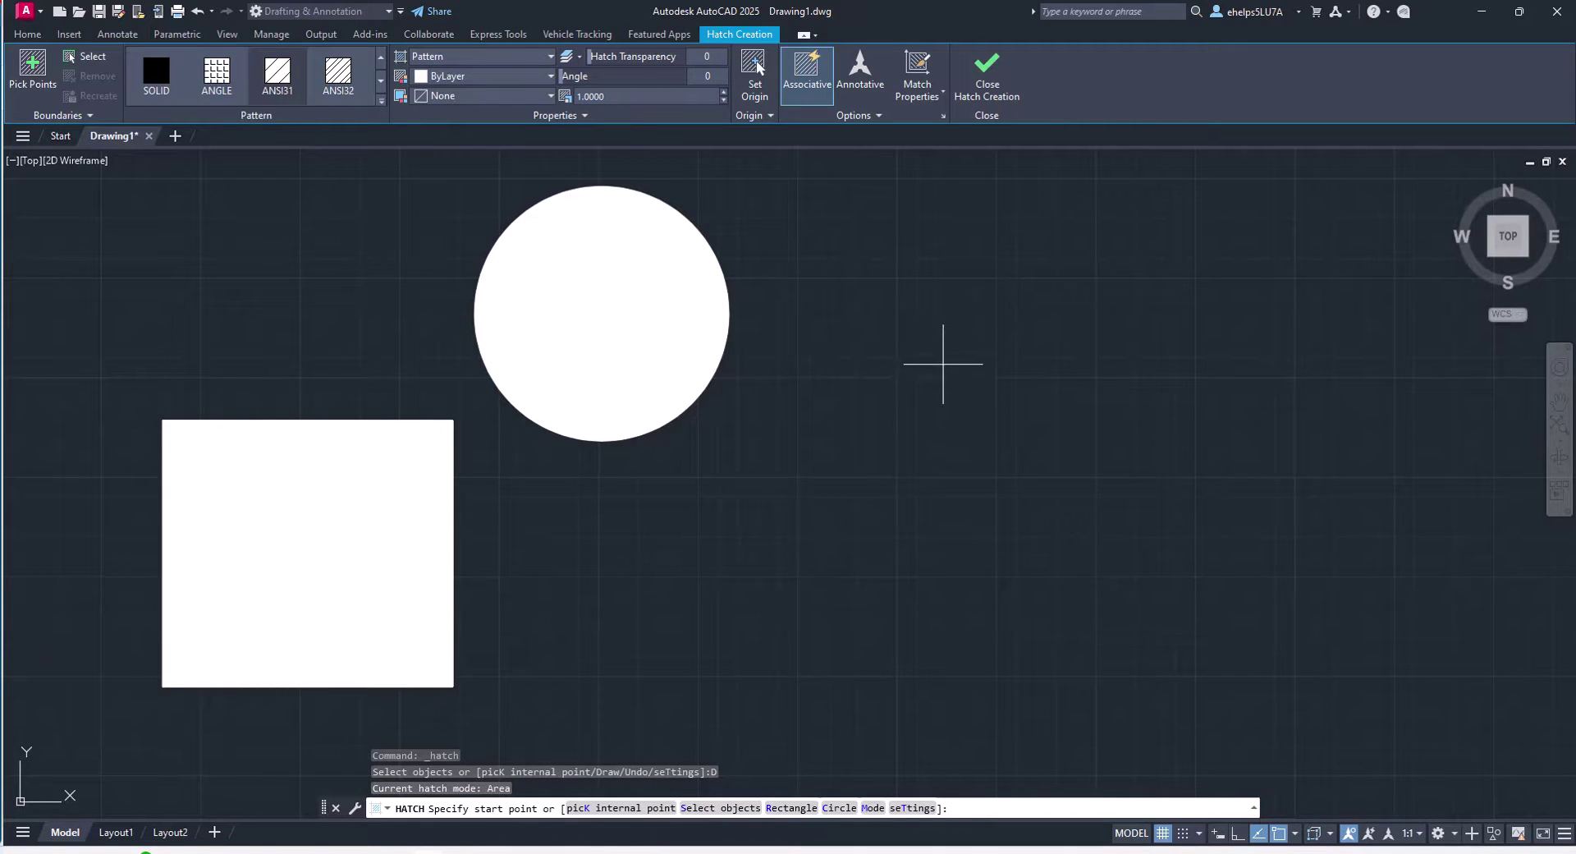
left_click(986, 320)
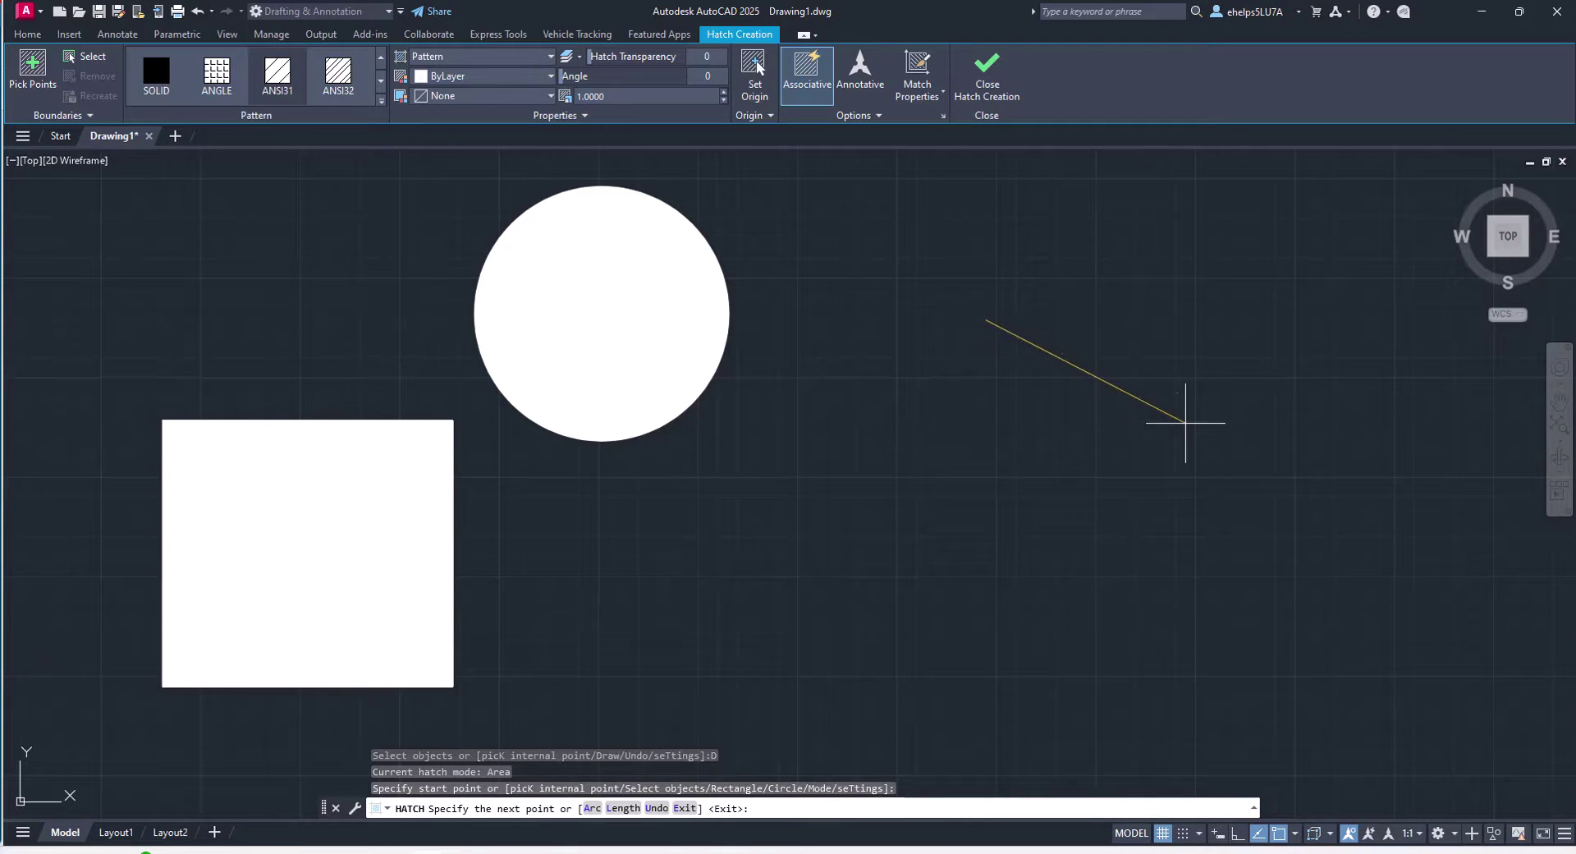
left_click(1217, 319)
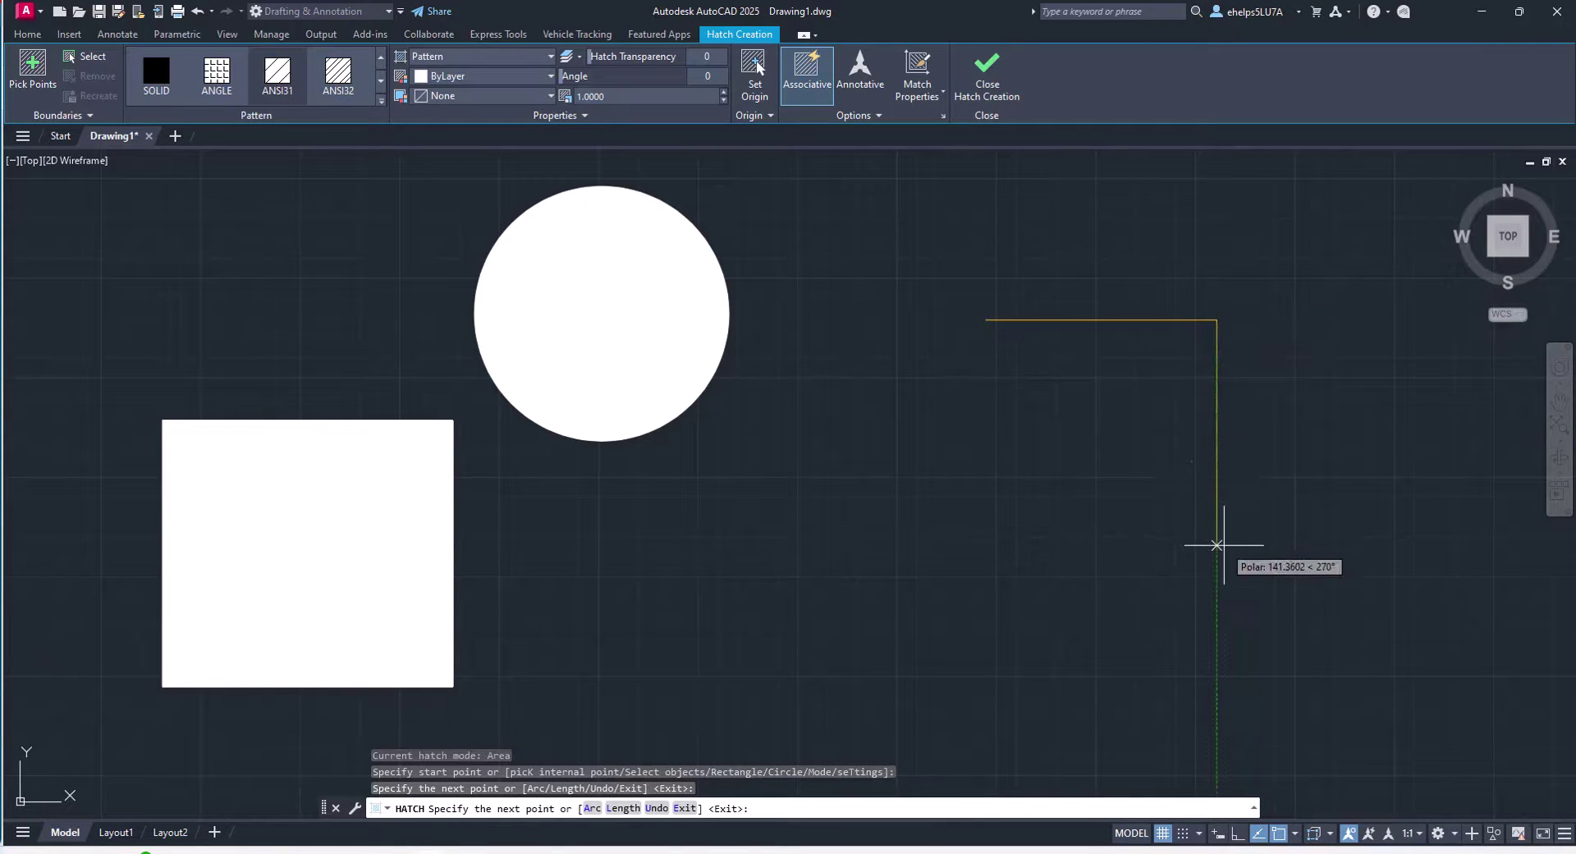
left_click(1218, 546)
left_click(1000, 719)
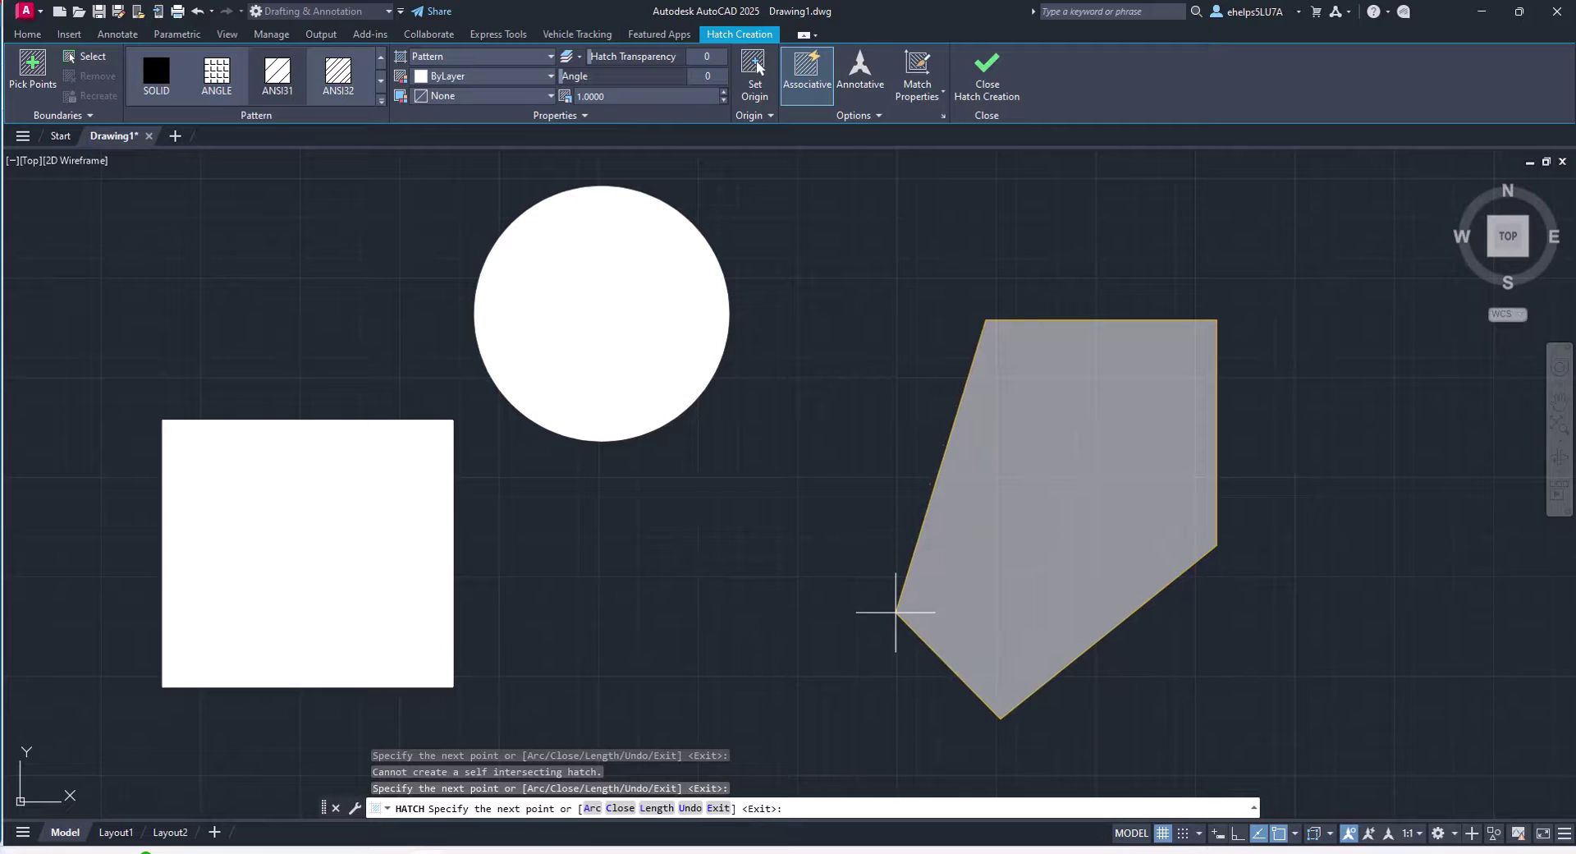
Trace the polygon's left side and inner notch, then close the freeform solid hatch.
left_click(749, 593)
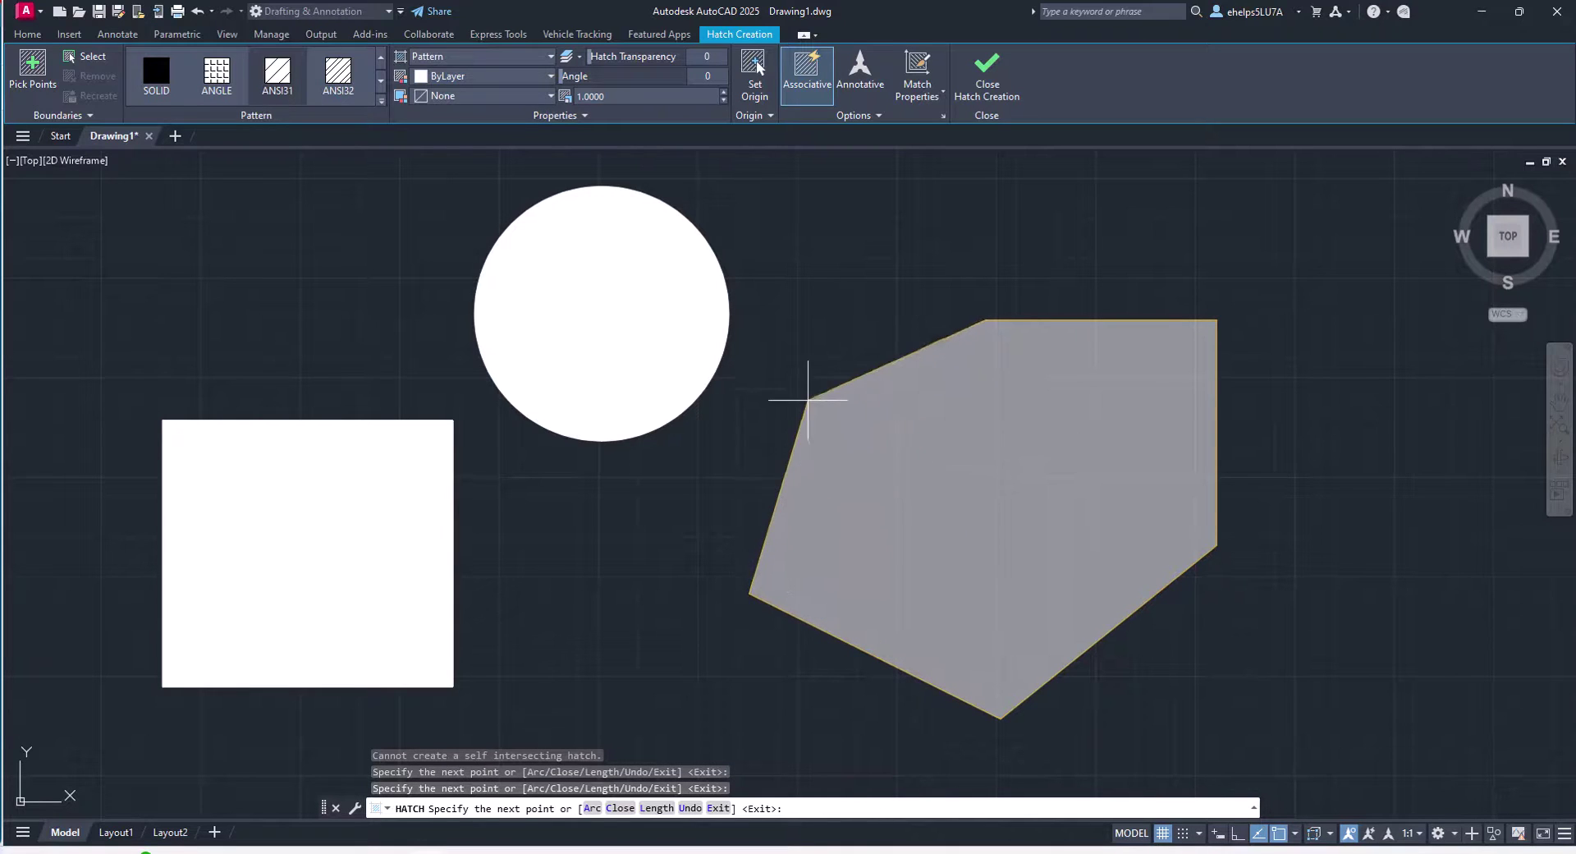
left_click(891, 501)
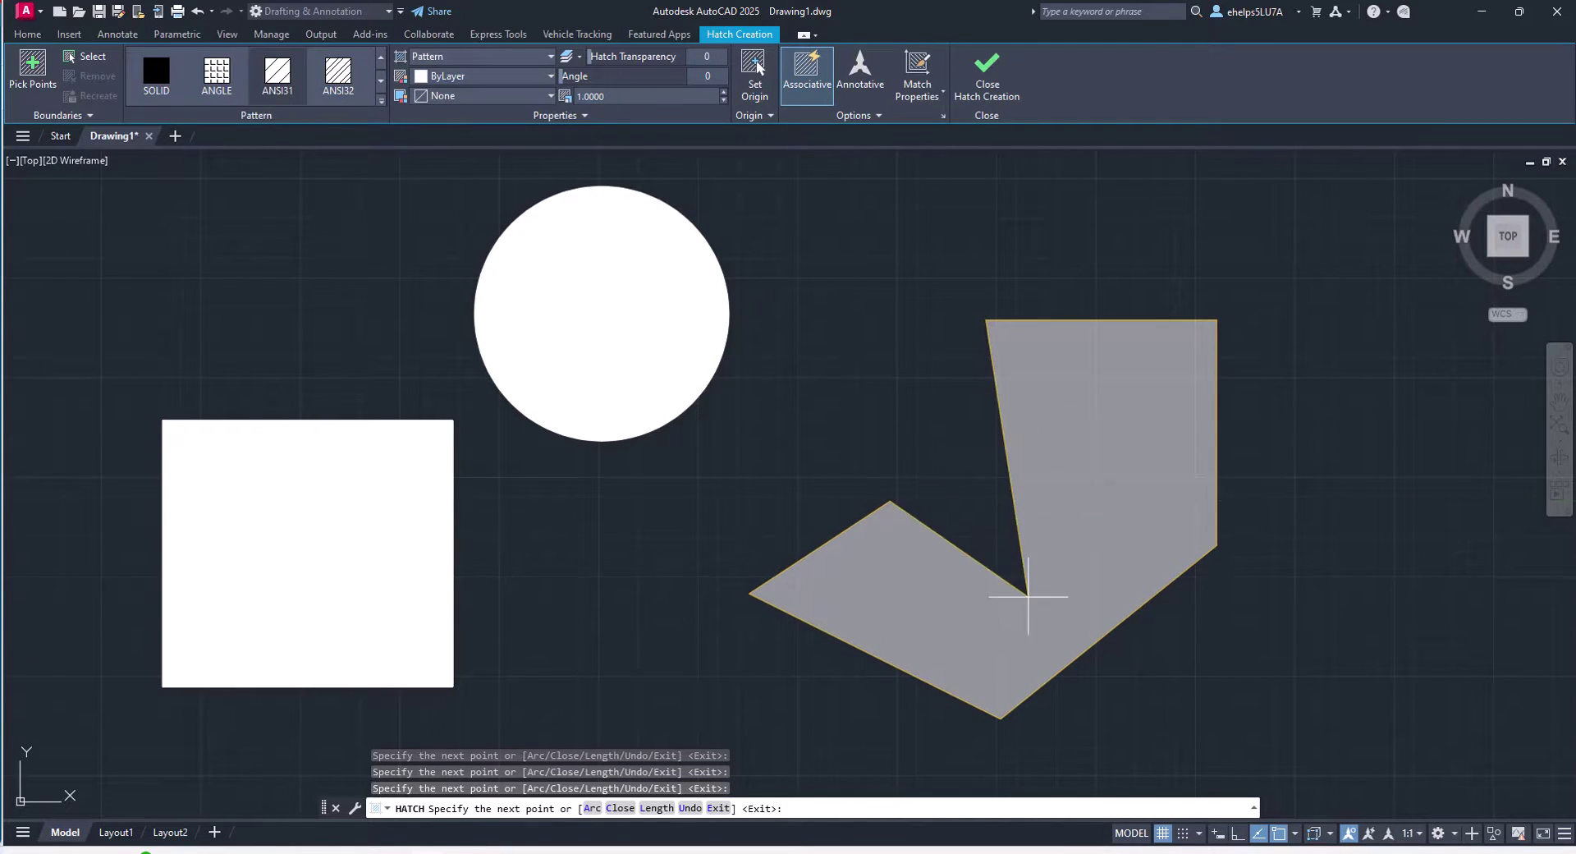
left_click(1045, 573)
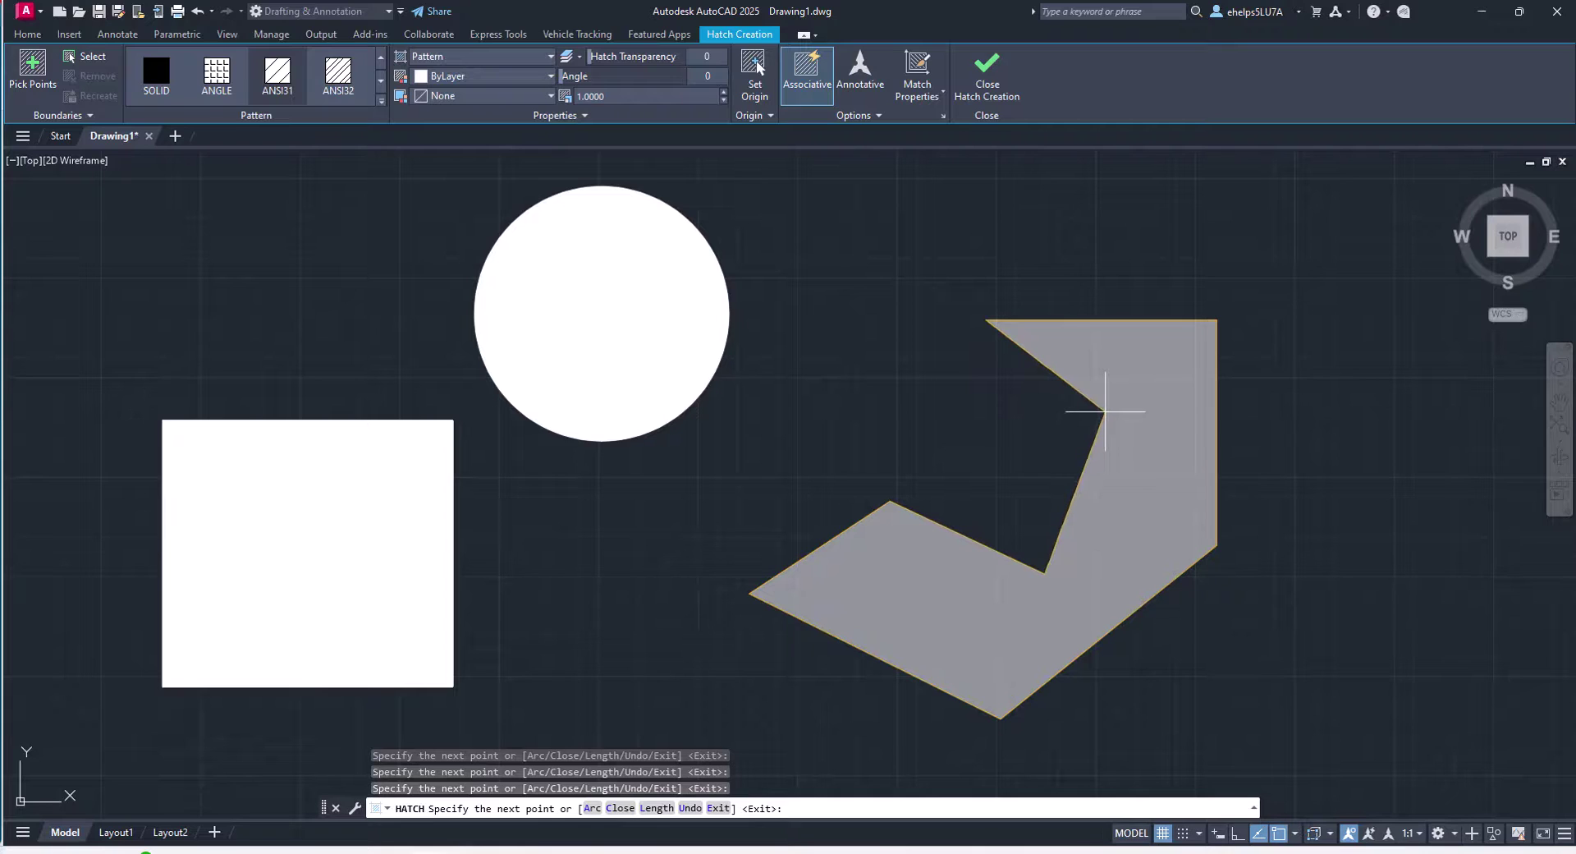
left_click(1105, 412)
left_click(906, 399)
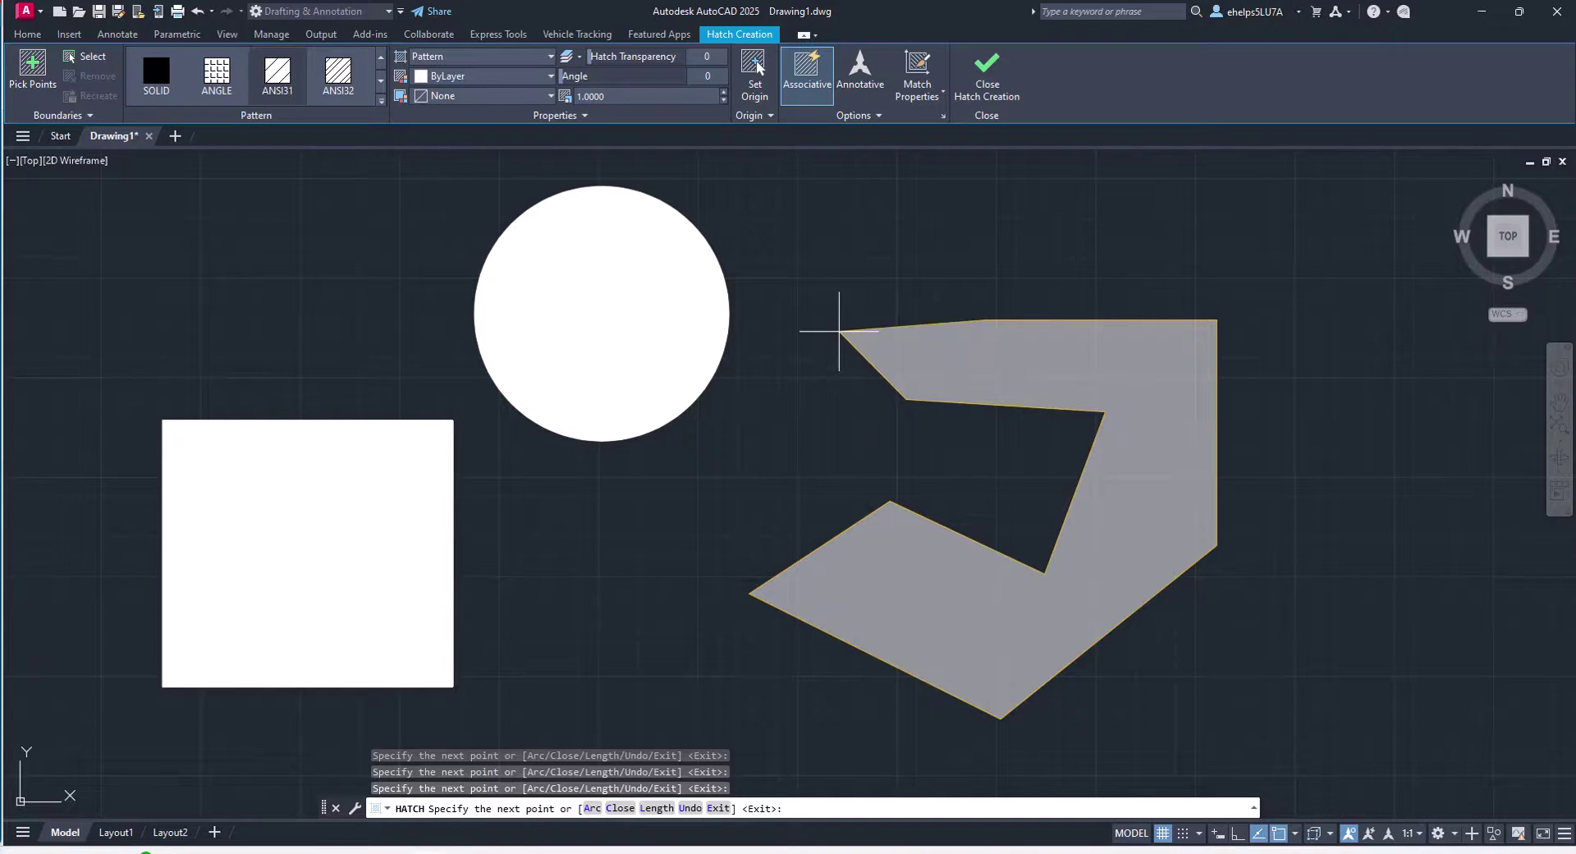
left_click(870, 355)
left_click(834, 322)
key("Return")
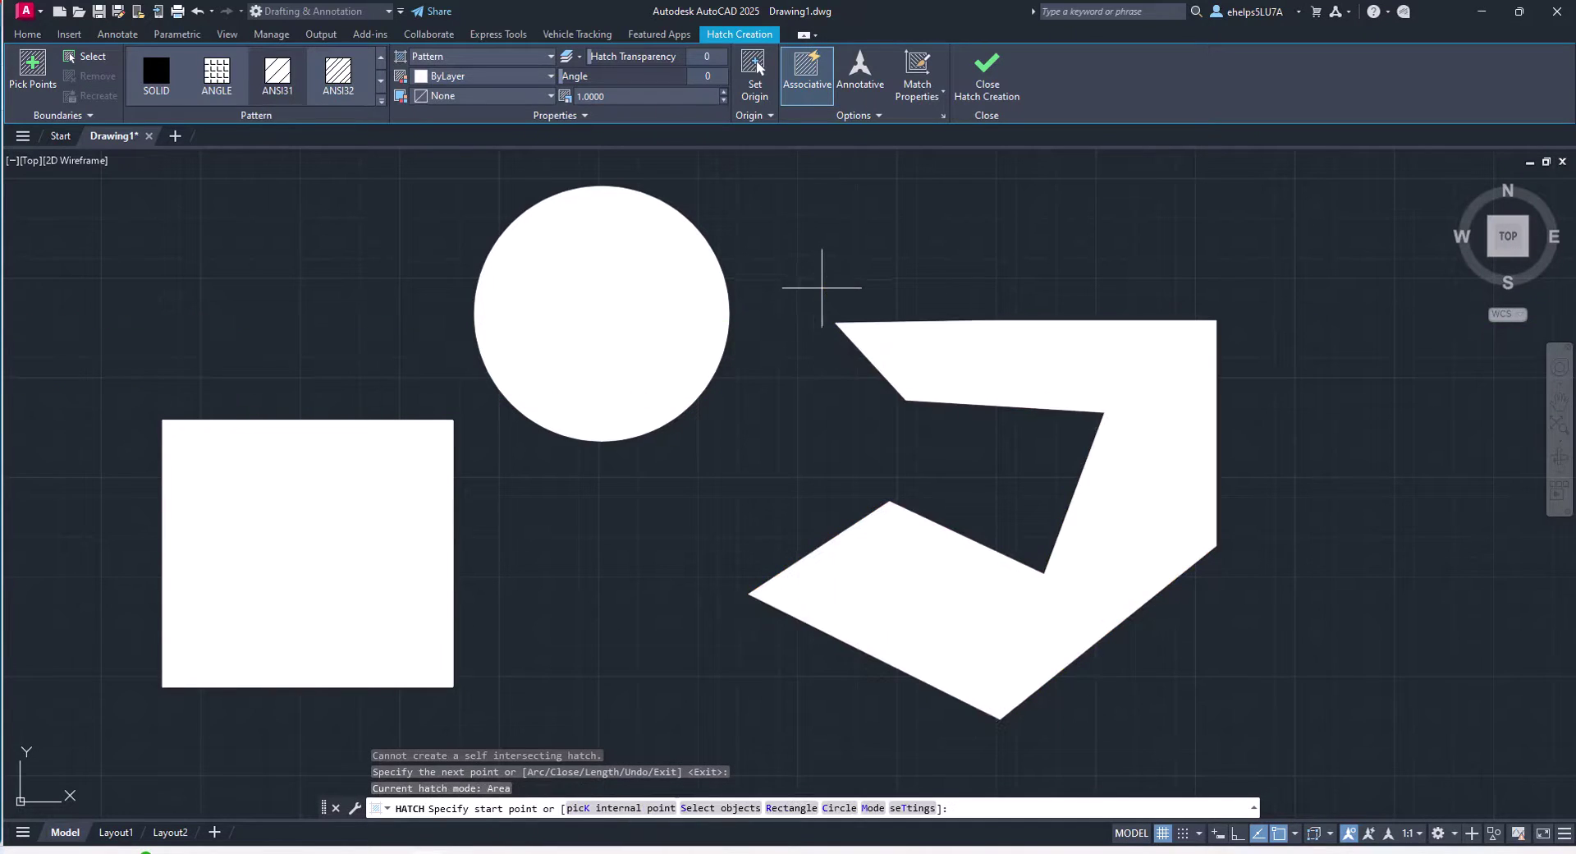
Bring the floor plan into view and trace room 6153's boundary from the lower wall to the door.
scroll(862, 492, "down", 2)
mouse_move(866, 517)
middle_mouse_down()
mouse_move(816, 482)
mouse_move(829, 493)
middle_mouse_up()
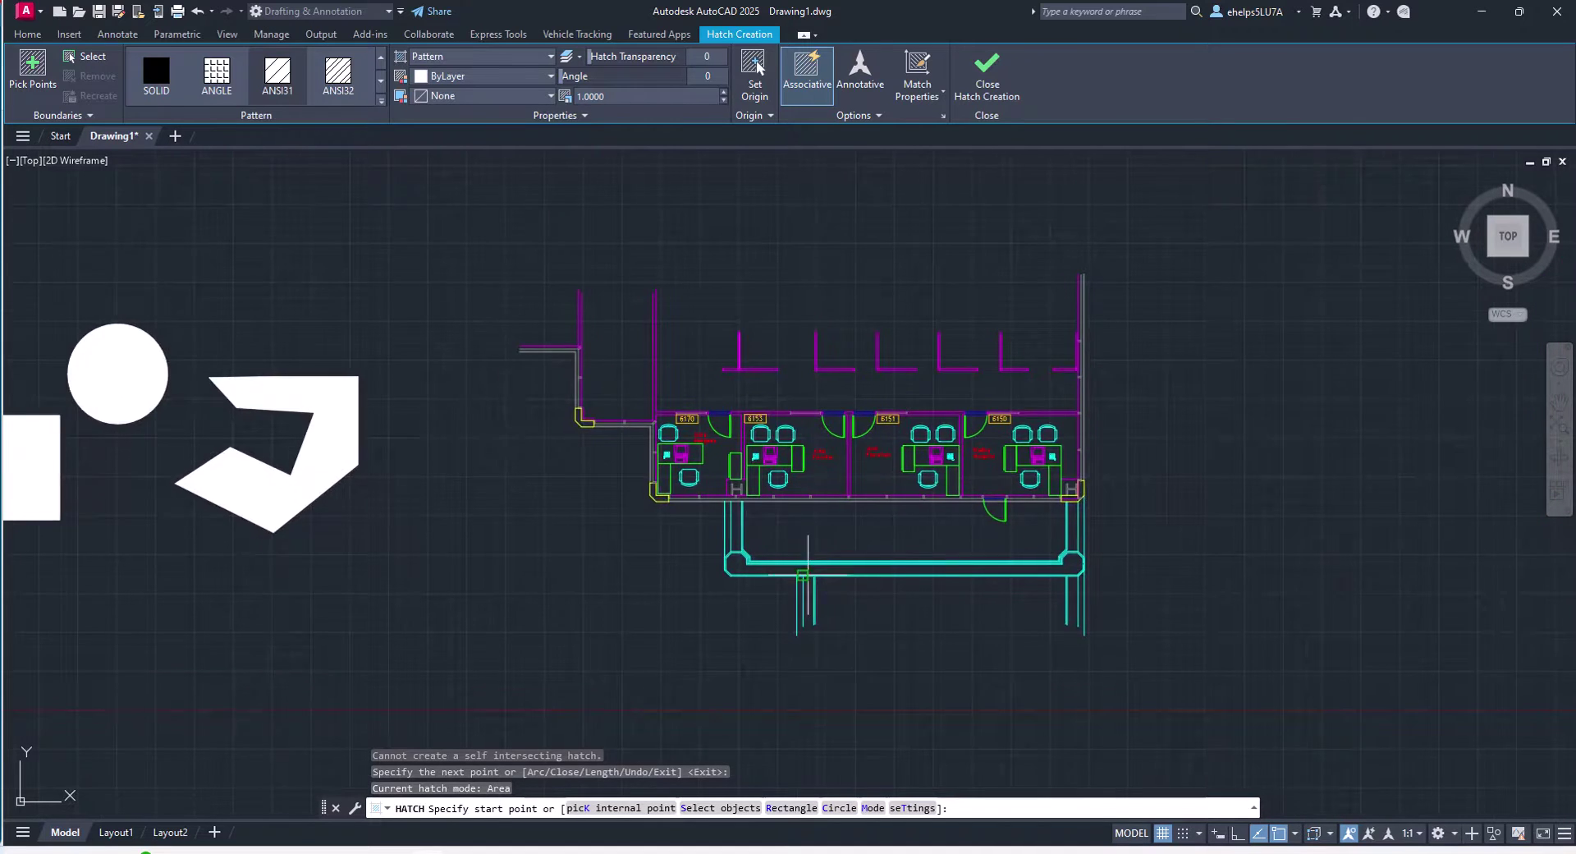
scroll(870, 493, "up", 3)
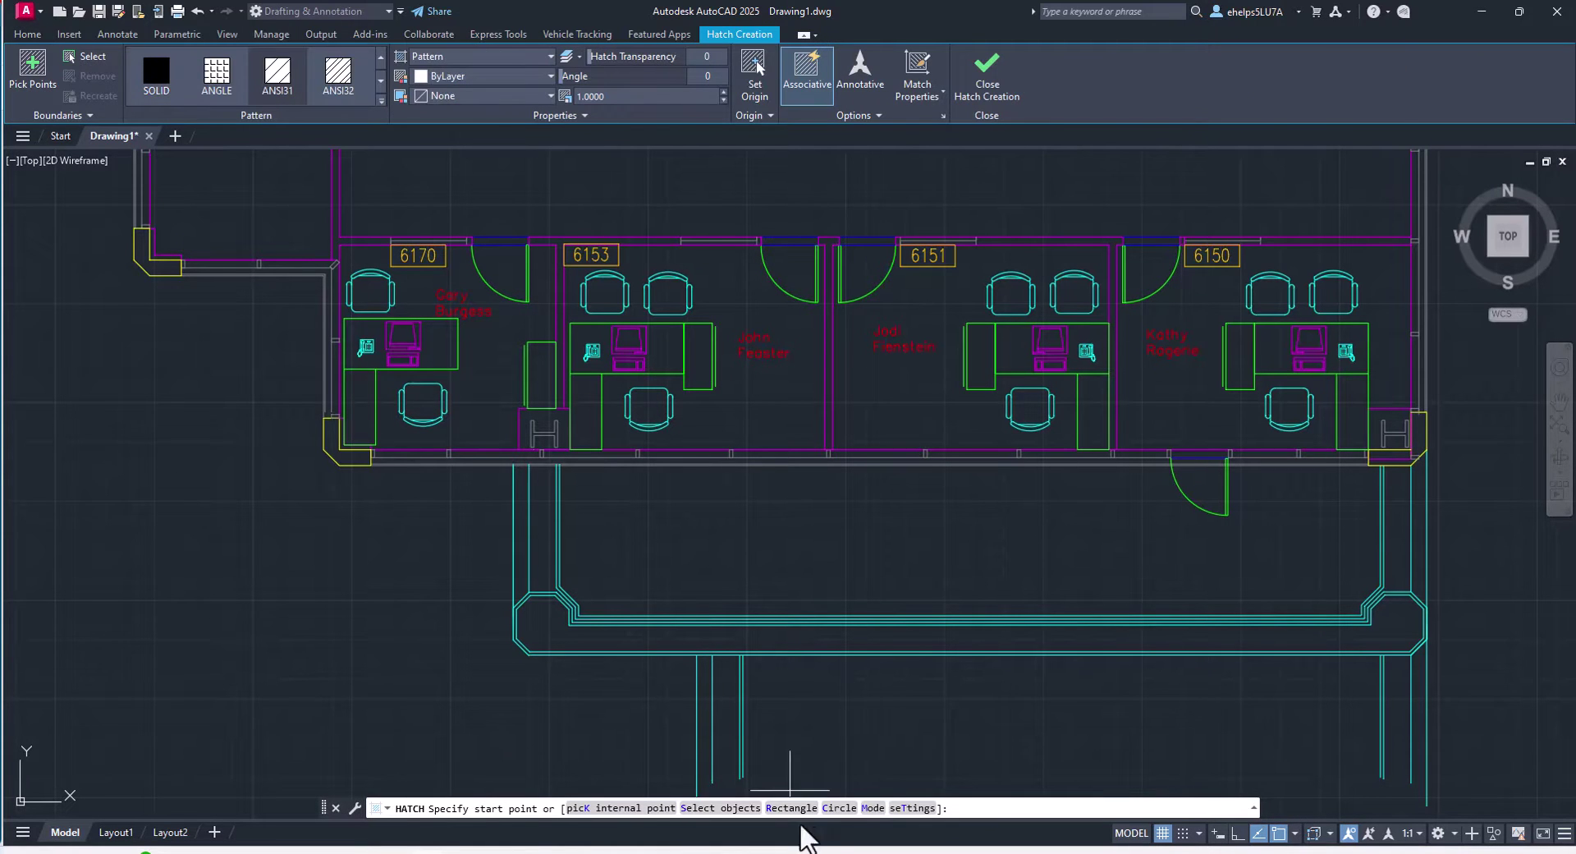
left_click(603, 450)
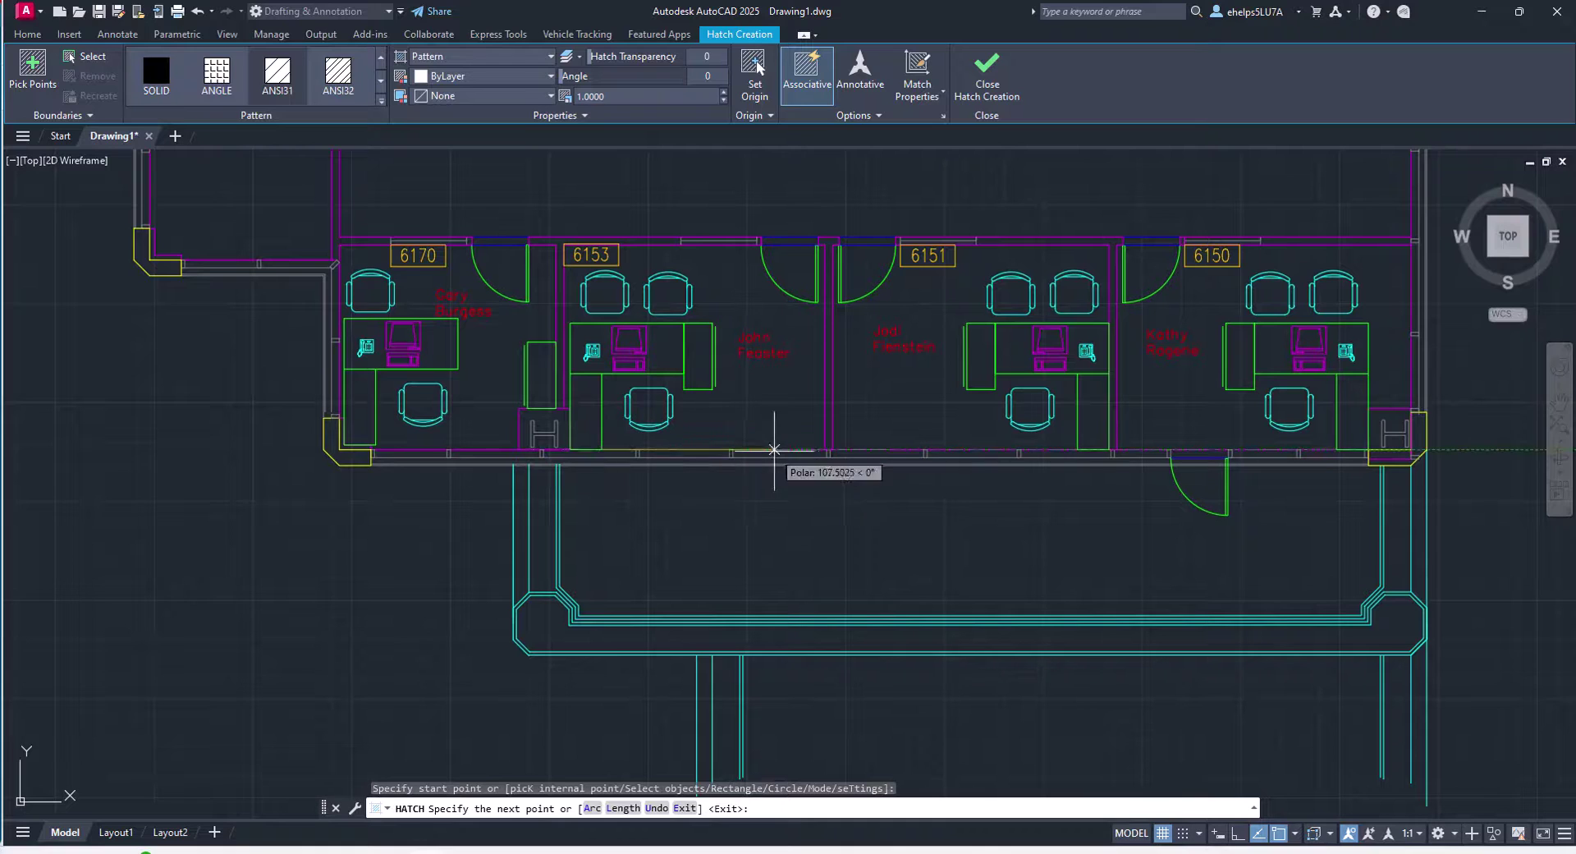
left_click(826, 450)
left_click(824, 244)
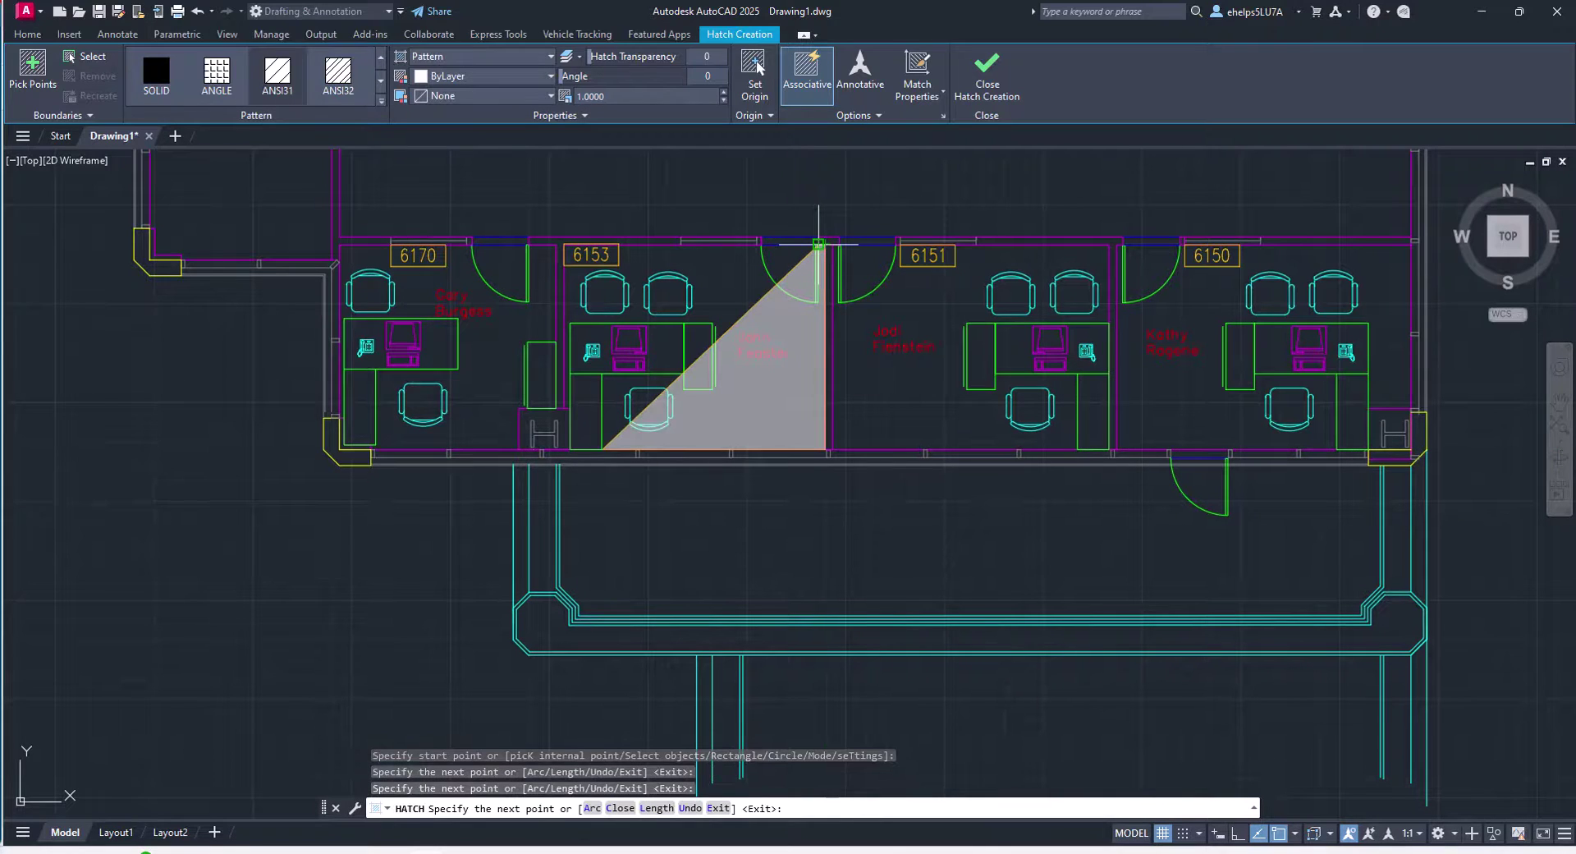
left_click(821, 246)
left_click(819, 302)
Curve the boundary as an arc through the door swing's midpoint to the hinge corner.
type("A")
key("Return")
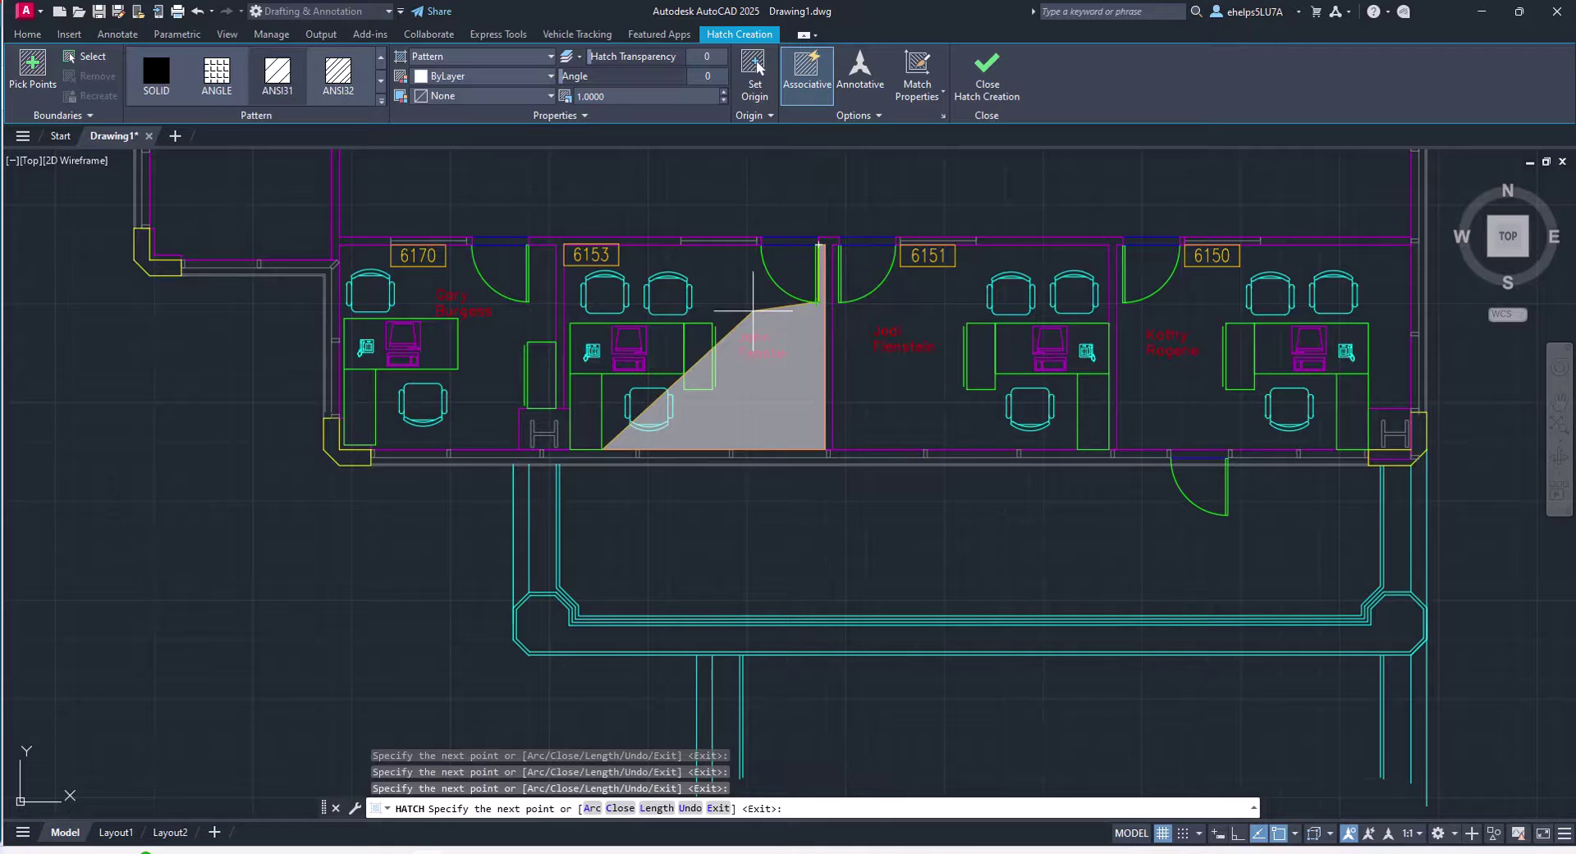
type("S")
key("Return")
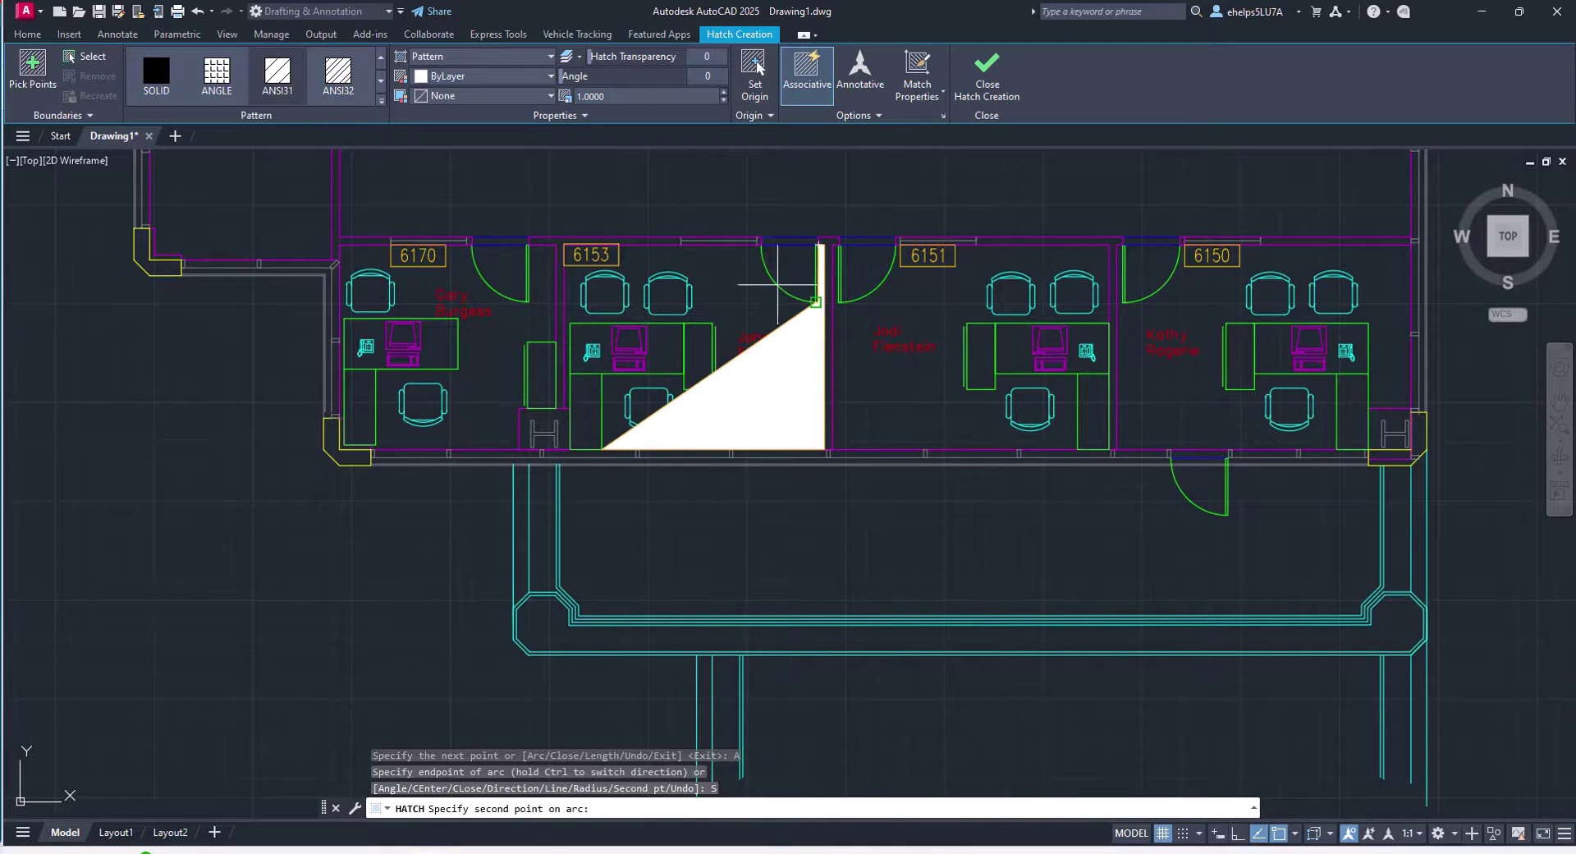
type("MID")
key("Return")
left_click(780, 284)
left_click(757, 244)
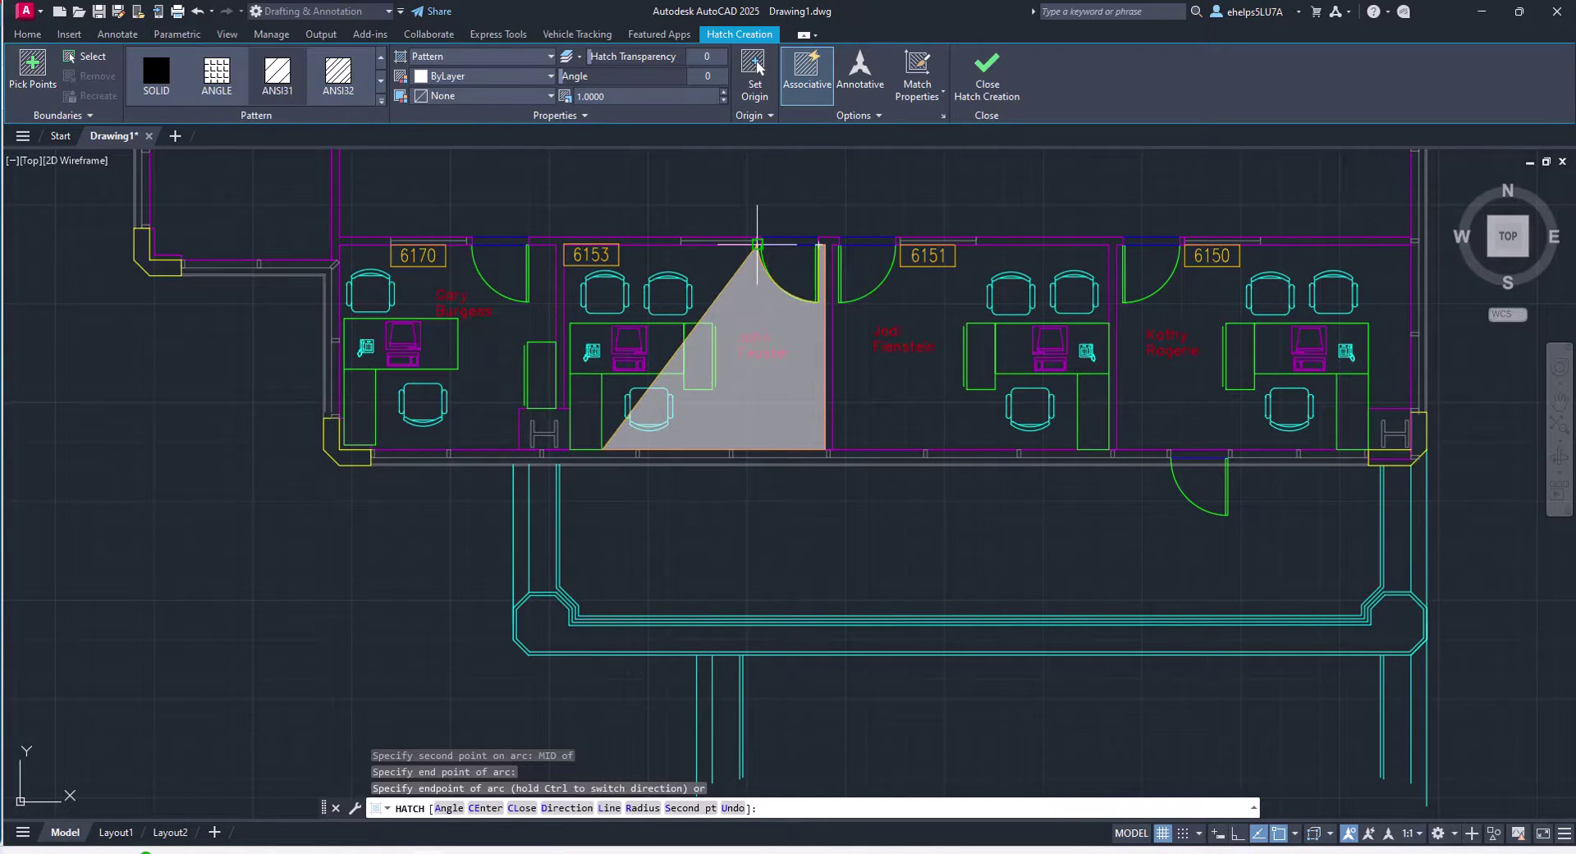
left_click(757, 244)
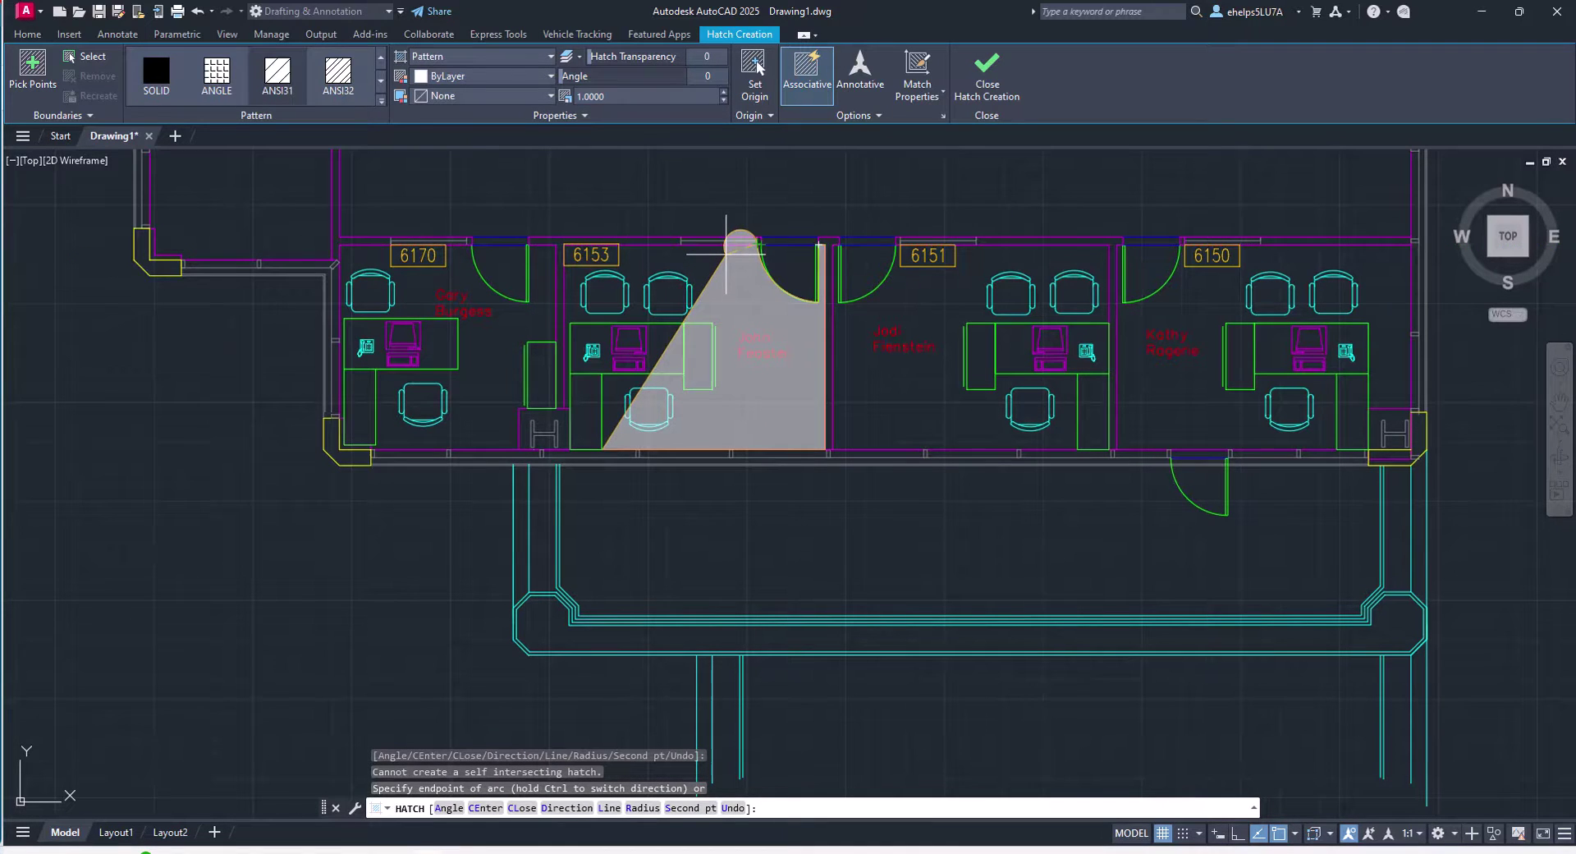
Trace straight edges along the top wall, left side and around the desk, then apply the hatch.
type("L")
key("Return")
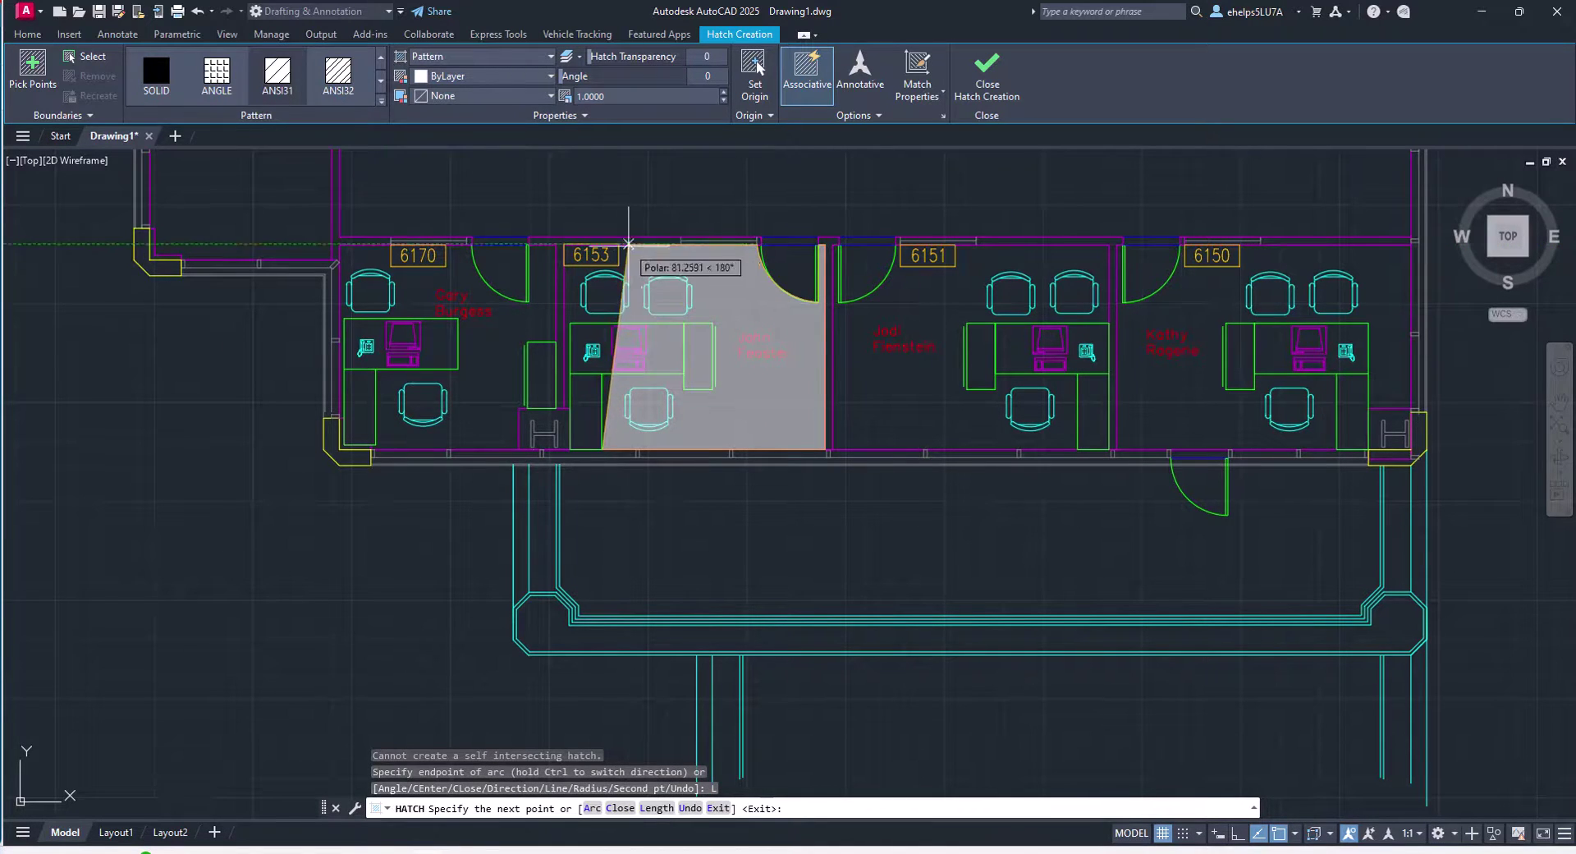
left_click(629, 244)
left_click(565, 244)
left_click(570, 322)
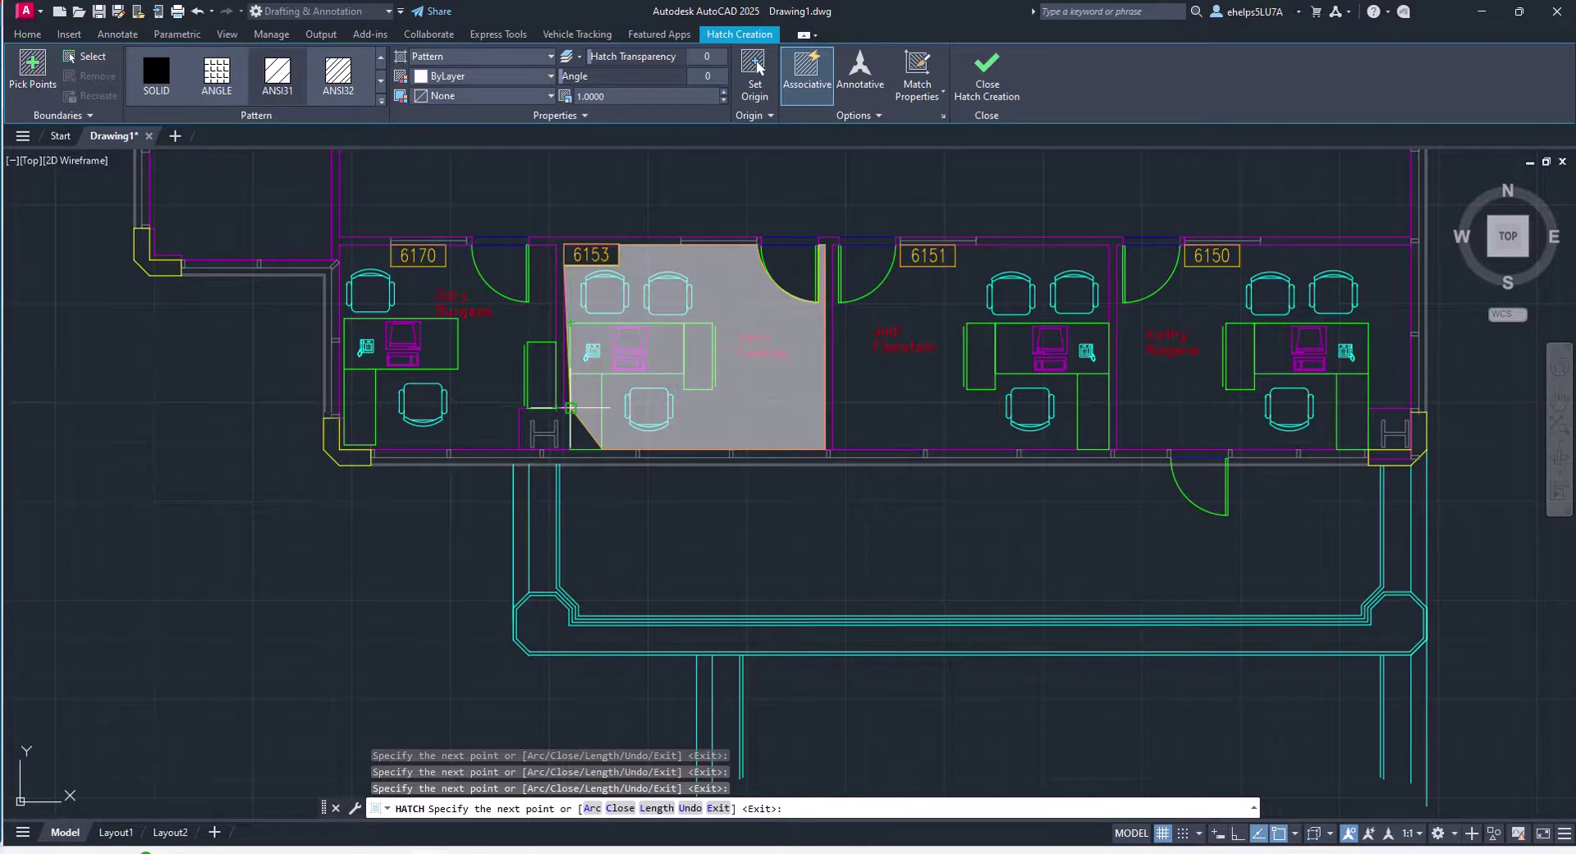
left_click(565, 407)
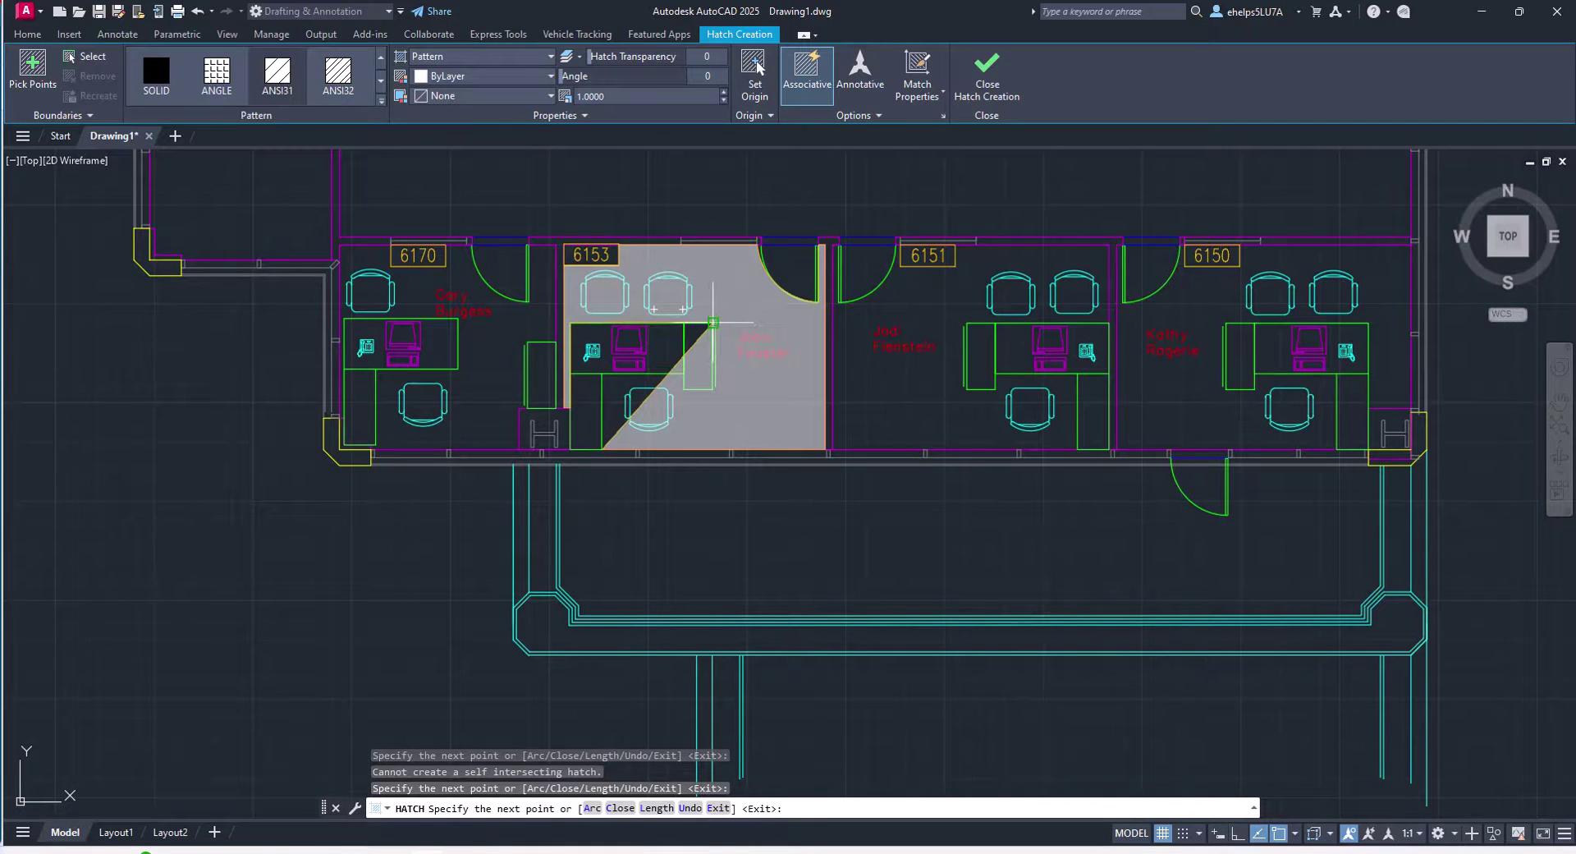
left_click(715, 326)
left_click(713, 388)
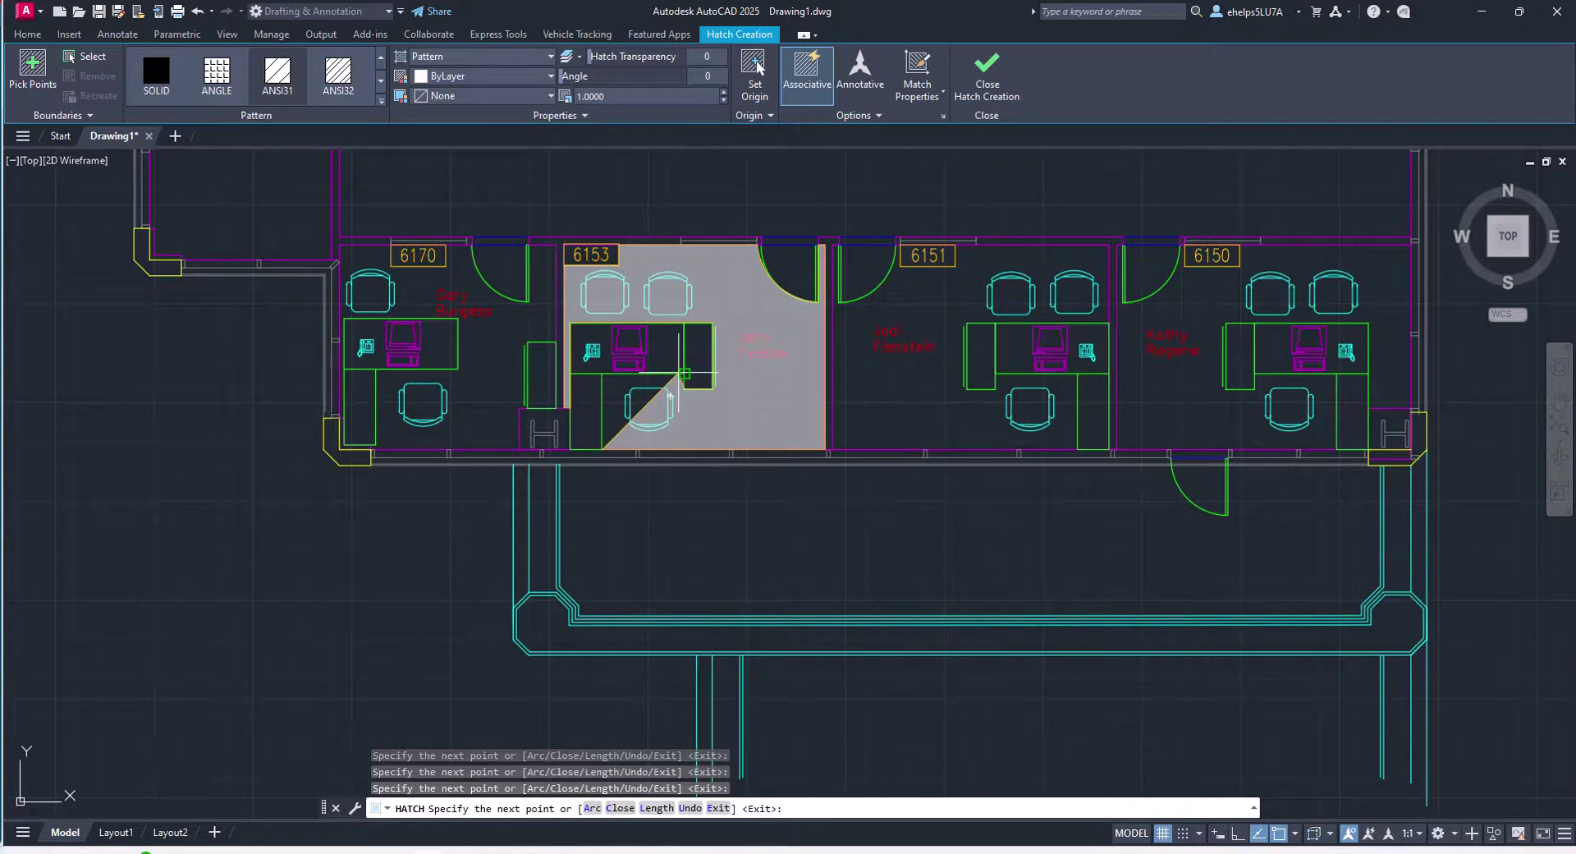
key("Return")
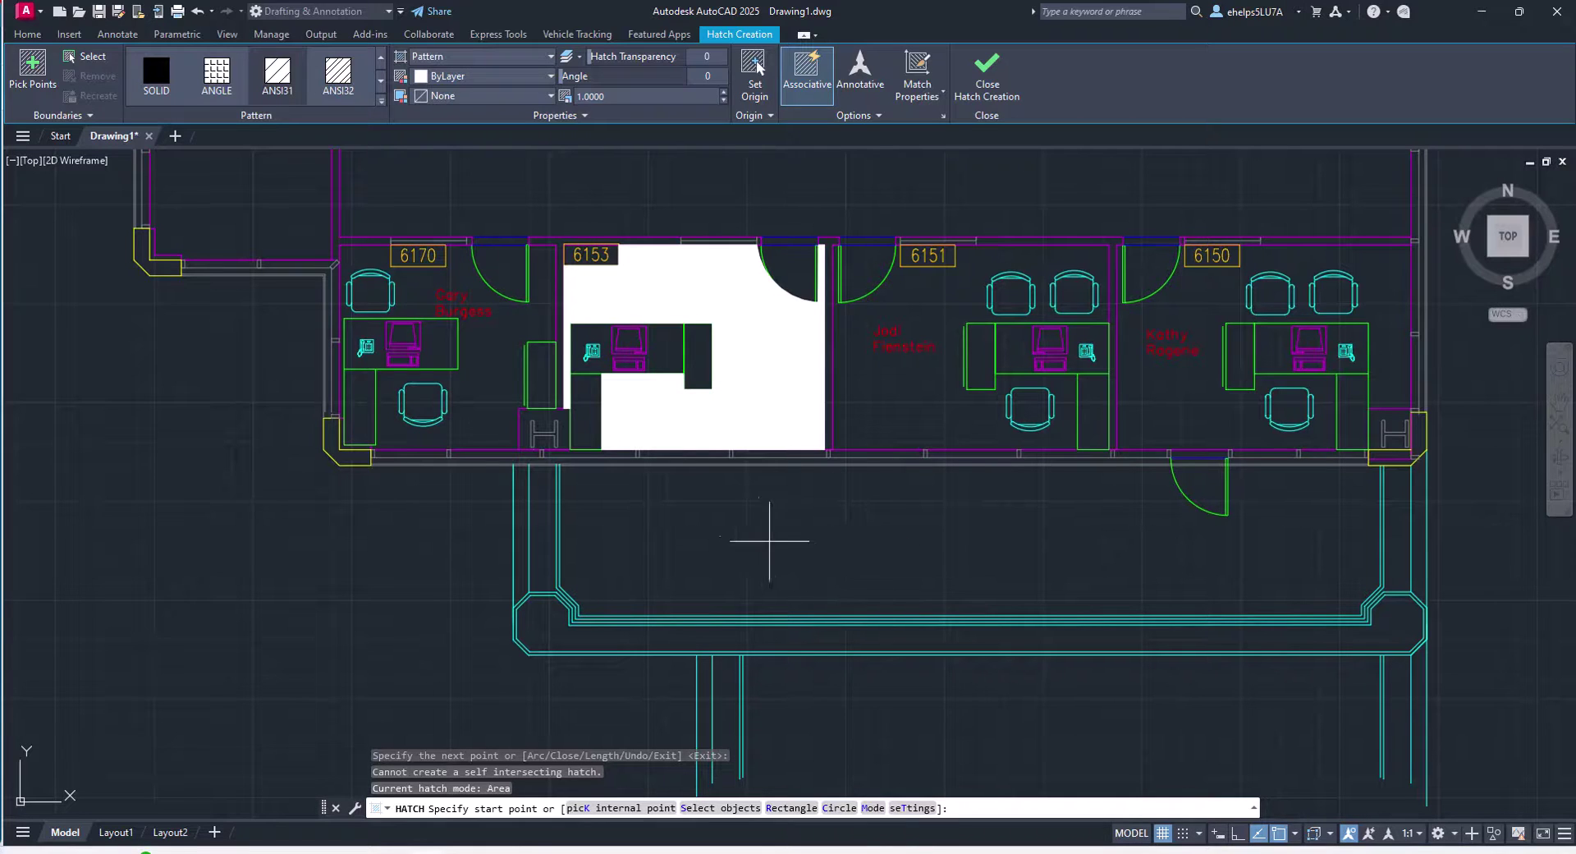
key("Escape")
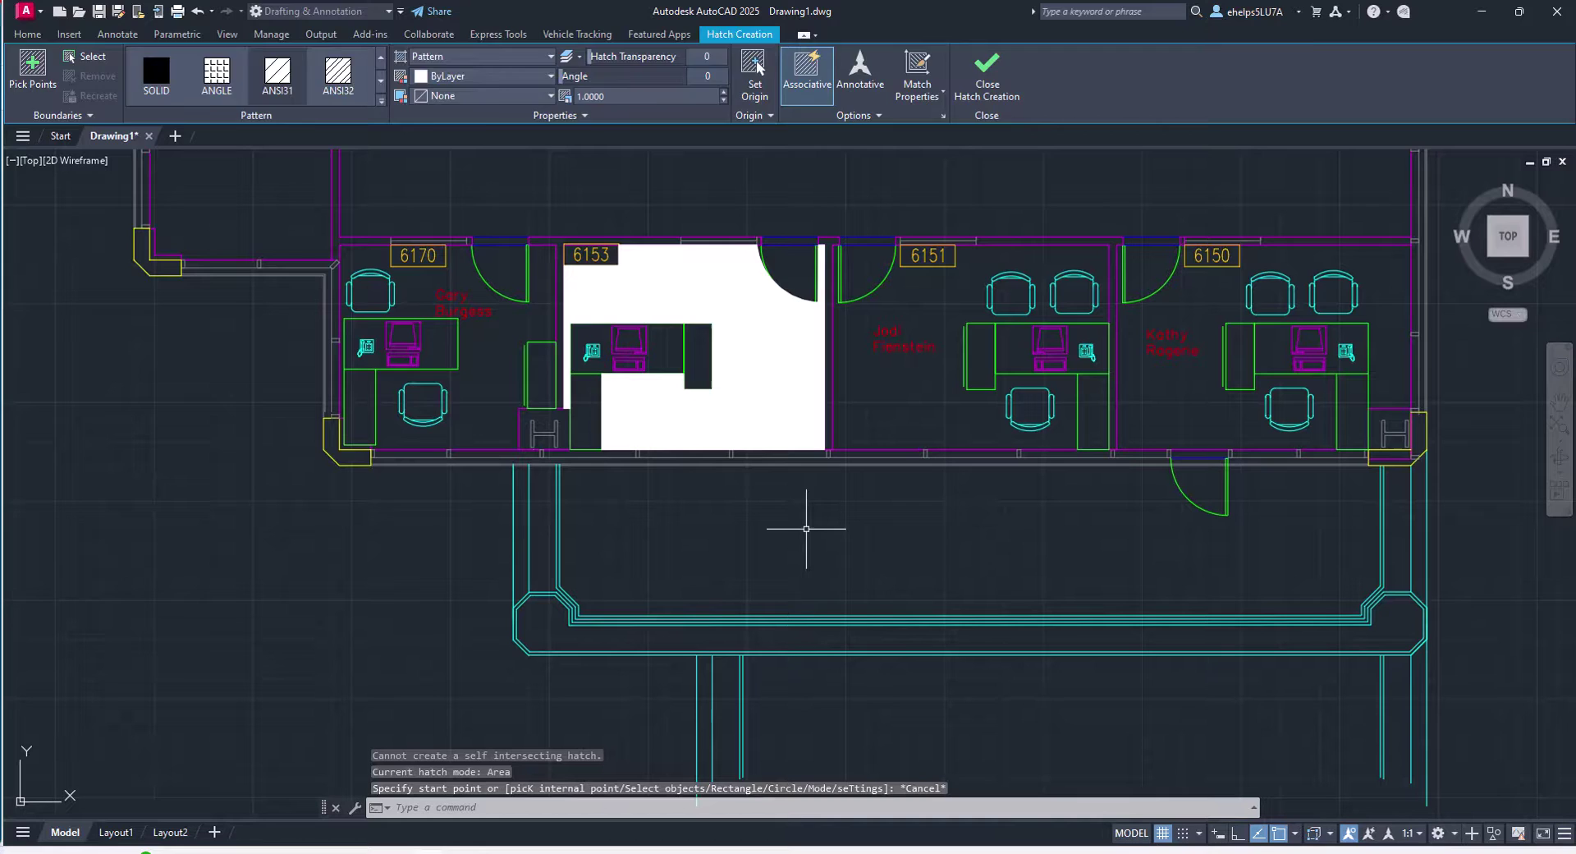